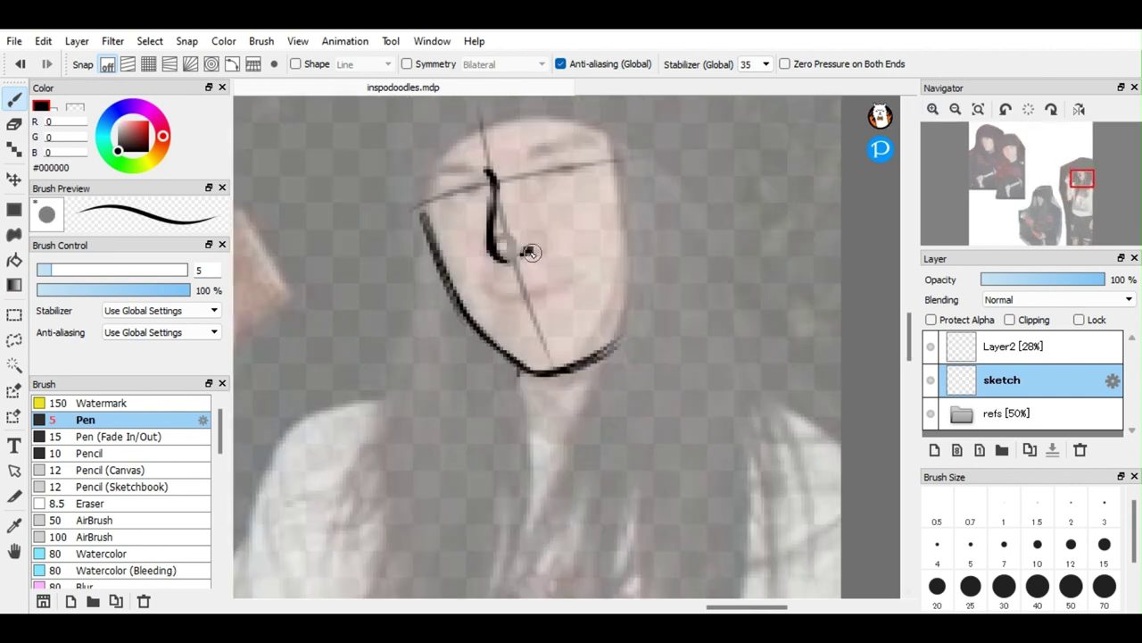
Step: Draw the side of the nose, the mouth line and a short neck line on the sketch layer
{"action": "left_click_drag", "start_coordinate": [529, 256], "coordinate": [541, 231]}
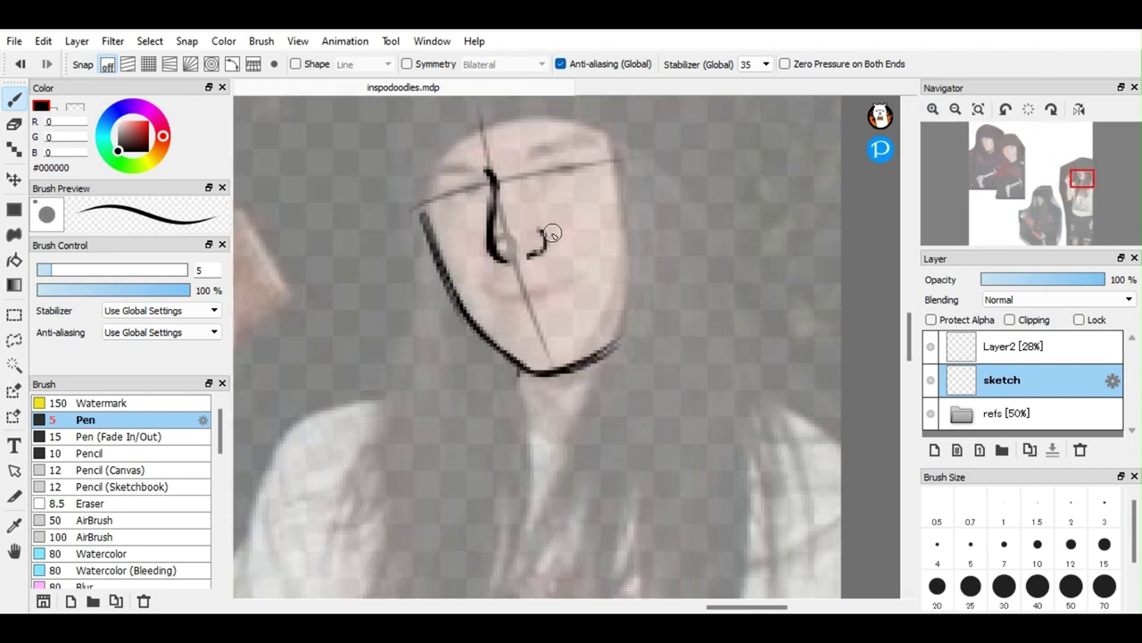
{"action": "left_click_drag", "start_coordinate": [496, 298], "coordinate": [580, 277]}
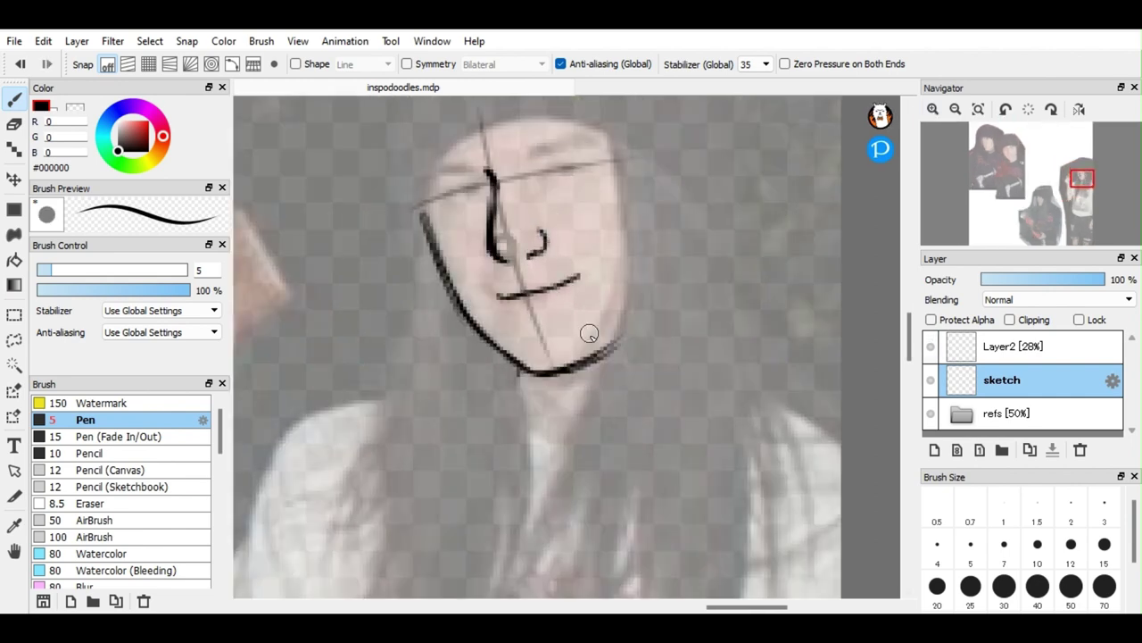
{"action": "left_click_drag", "start_coordinate": [519, 372], "coordinate": [519, 398]}
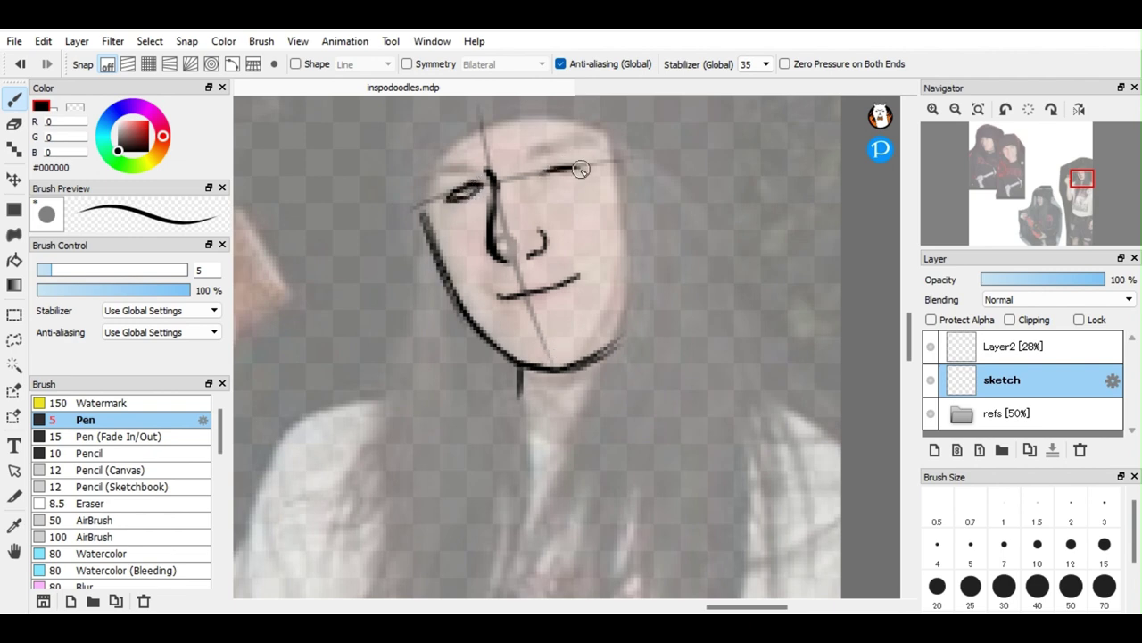
Step: Draw both eyes along the horizontal guide and clean up the line from the chin to the jaw
{"action": "left_click", "coordinate": [931, 347]}
{"action": "mouse_move", "coordinate": [446, 197]}
{"action": "left_mouse_down"}
{"action": "mouse_move", "coordinate": [571, 165]}
{"action": "mouse_move", "coordinate": [582, 175]}
{"action": "left_mouse_up"}
{"action": "left_click_drag", "start_coordinate": [520, 365], "coordinate": [624, 340]}
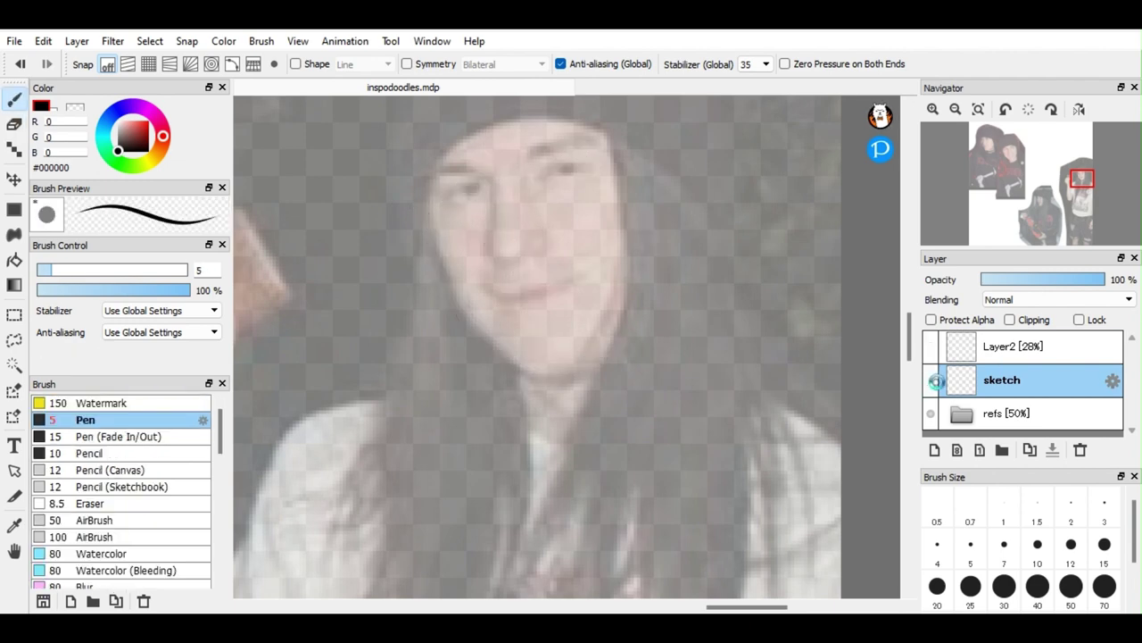
{"action": "left_click_drag", "start_coordinate": [519, 366], "coordinate": [625, 339]}
{"action": "key", "text": "e"}
{"action": "key", "text": "b"}
Step: Delete the guide-line layer Layer2
{"action": "left_click", "coordinate": [1013, 346]}
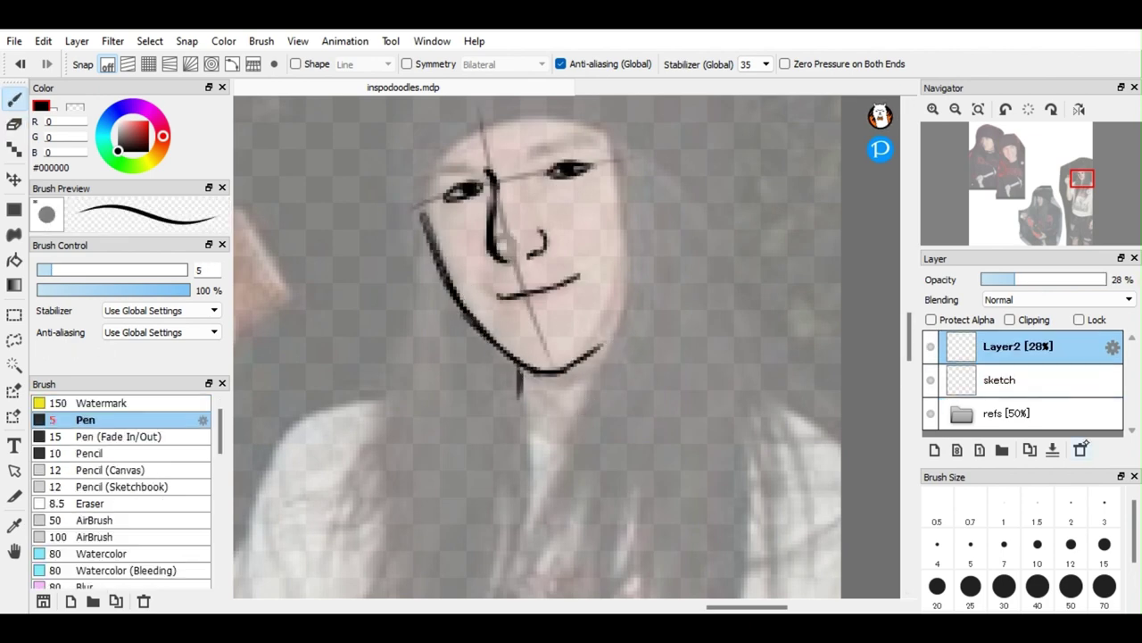
{"action": "left_click", "coordinate": [1080, 450]}
Step: Add short shading lines across the nose bridge and draw both eyebrows
{"action": "left_click_drag", "start_coordinate": [500, 205], "coordinate": [526, 214]}
{"action": "left_click_drag", "start_coordinate": [532, 152], "coordinate": [591, 142]}
{"action": "key", "text": "ctrl+z"}
{"action": "left_click_drag", "start_coordinate": [470, 168], "coordinate": [444, 169]}
Step: Draw the side contours of the face and the first hair lines framing it
{"action": "mouse_move", "coordinate": [417, 219]}
{"action": "left_mouse_down"}
{"action": "mouse_move", "coordinate": [468, 138]}
{"action": "mouse_move", "coordinate": [607, 125]}
{"action": "mouse_move", "coordinate": [619, 102]}
{"action": "mouse_move", "coordinate": [573, 439]}
{"action": "left_mouse_up"}
{"action": "mouse_move", "coordinate": [626, 289]}
{"action": "left_mouse_down"}
{"action": "mouse_move", "coordinate": [590, 344]}
{"action": "mouse_move", "coordinate": [626, 210]}
{"action": "mouse_move", "coordinate": [561, 455]}
{"action": "left_mouse_up"}
{"action": "mouse_move", "coordinate": [416, 219]}
{"action": "left_mouse_down"}
{"action": "mouse_move", "coordinate": [421, 309]}
{"action": "mouse_move", "coordinate": [417, 293]}
{"action": "mouse_move", "coordinate": [405, 357]}
{"action": "left_mouse_up"}
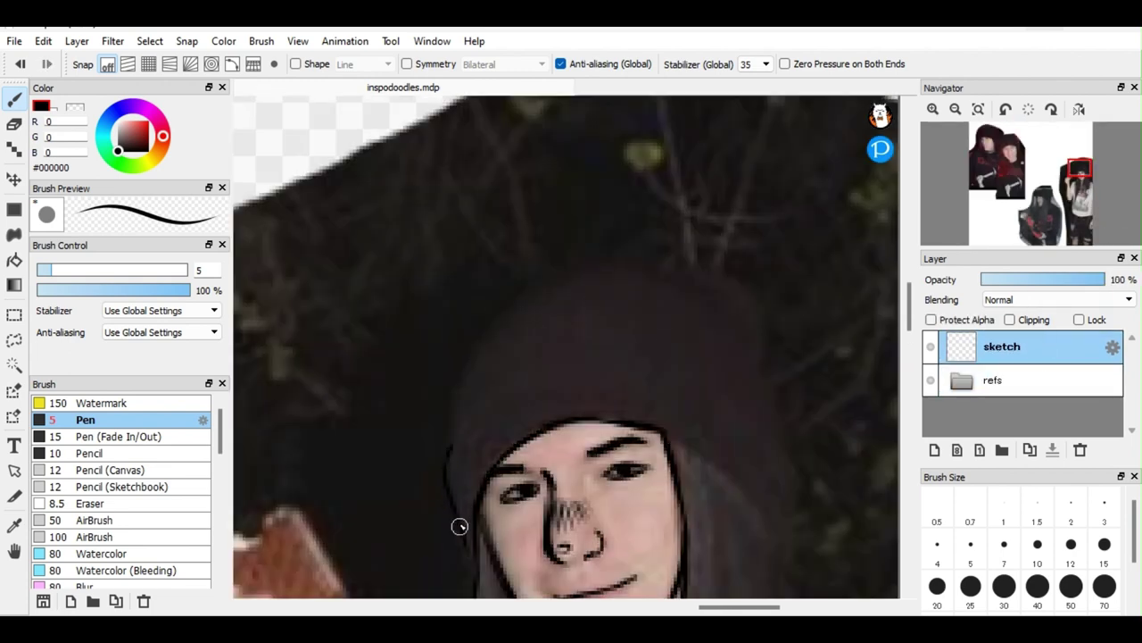
Step: Outline the beanie's folded brim across the forehead and tidy its lines with the refs folder at 52% opacity
{"action": "mouse_move", "coordinate": [459, 526]}
{"action": "left_mouse_down"}
{"action": "mouse_move", "coordinate": [449, 453]}
{"action": "mouse_move", "coordinate": [621, 378]}
{"action": "left_mouse_up"}
{"action": "key", "text": "ctrl+z"}
{"action": "left_click_drag", "start_coordinate": [808, 460], "coordinate": [788, 518]}
{"action": "left_click_drag", "start_coordinate": [668, 432], "coordinate": [776, 540]}
{"action": "left_click_drag", "start_coordinate": [454, 441], "coordinate": [600, 364]}
{"action": "left_click_drag", "start_coordinate": [671, 380], "coordinate": [735, 413]}
{"action": "left_click_drag", "start_coordinate": [734, 413], "coordinate": [799, 465]}
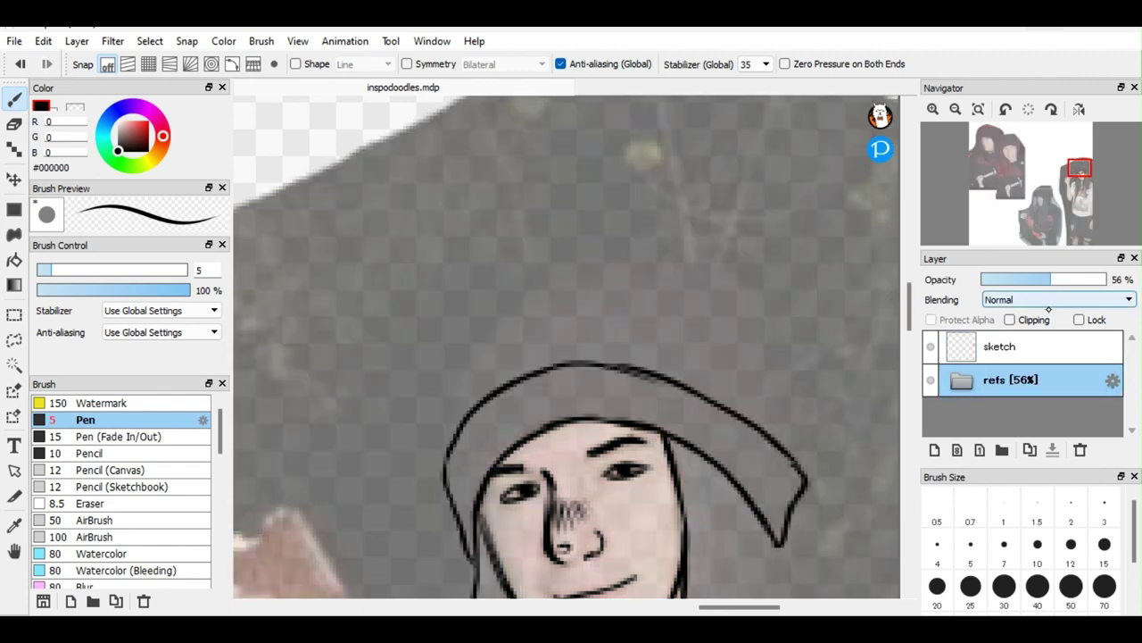
{"action": "key", "text": "e"}
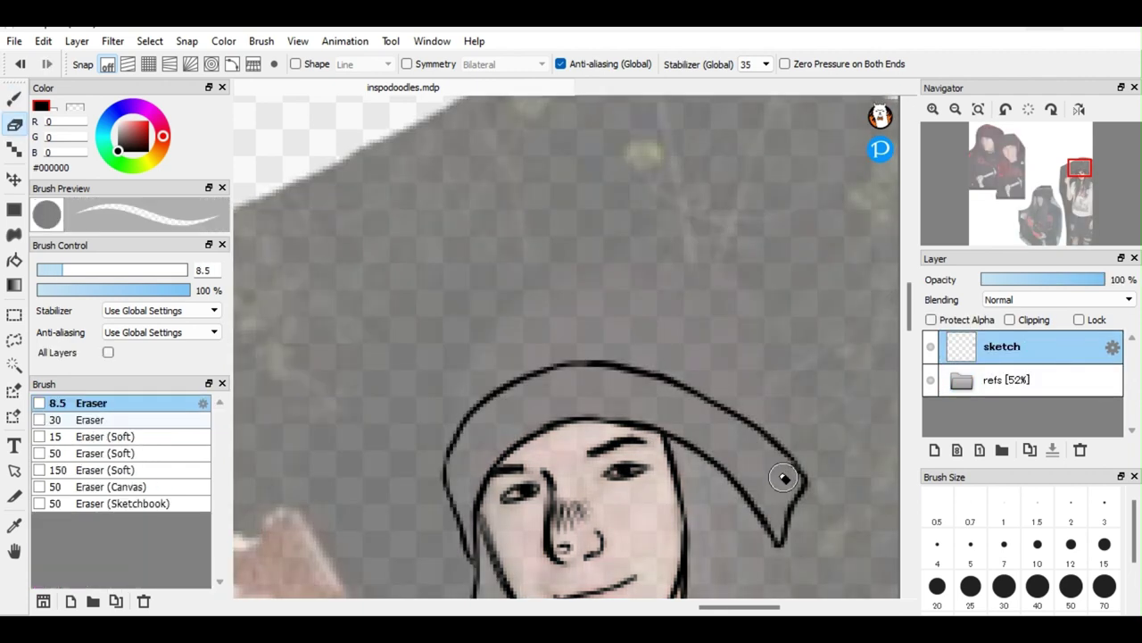
{"action": "key", "text": "b"}
Step: Restore the refs folder to 100% opacity and outline the beanie's crown on the sketch layer
{"action": "left_click", "coordinate": [992, 379]}
{"action": "mouse_move", "coordinate": [446, 447]}
{"action": "left_mouse_down"}
{"action": "mouse_move", "coordinate": [502, 315]}
{"action": "mouse_move", "coordinate": [585, 254]}
{"action": "mouse_move", "coordinate": [729, 320]}
{"action": "mouse_move", "coordinate": [790, 426]}
{"action": "left_mouse_up"}
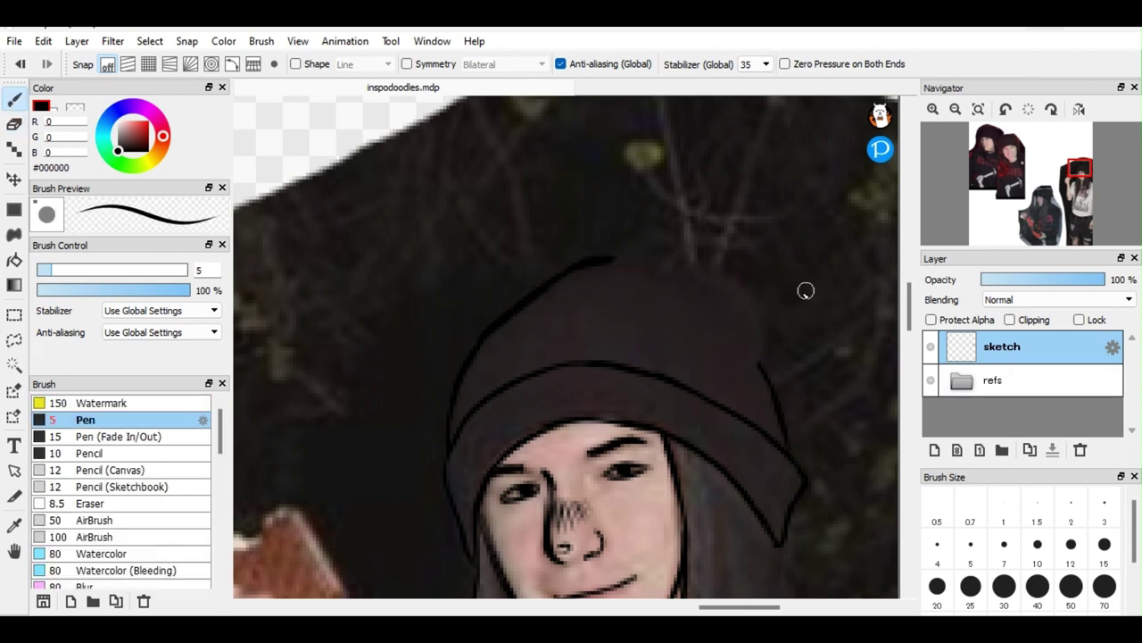
{"action": "key", "text": "ctrl+z"}
{"action": "mouse_move", "coordinate": [648, 250]}
{"action": "left_mouse_down"}
{"action": "mouse_move", "coordinate": [747, 313]}
{"action": "mouse_move", "coordinate": [753, 357]}
{"action": "left_mouse_up"}
Step: Lower the refs folder's opacity to 54% and draw the outer hair edge on the raised-arm side on the sketch layer
{"action": "left_click", "coordinate": [992, 379]}
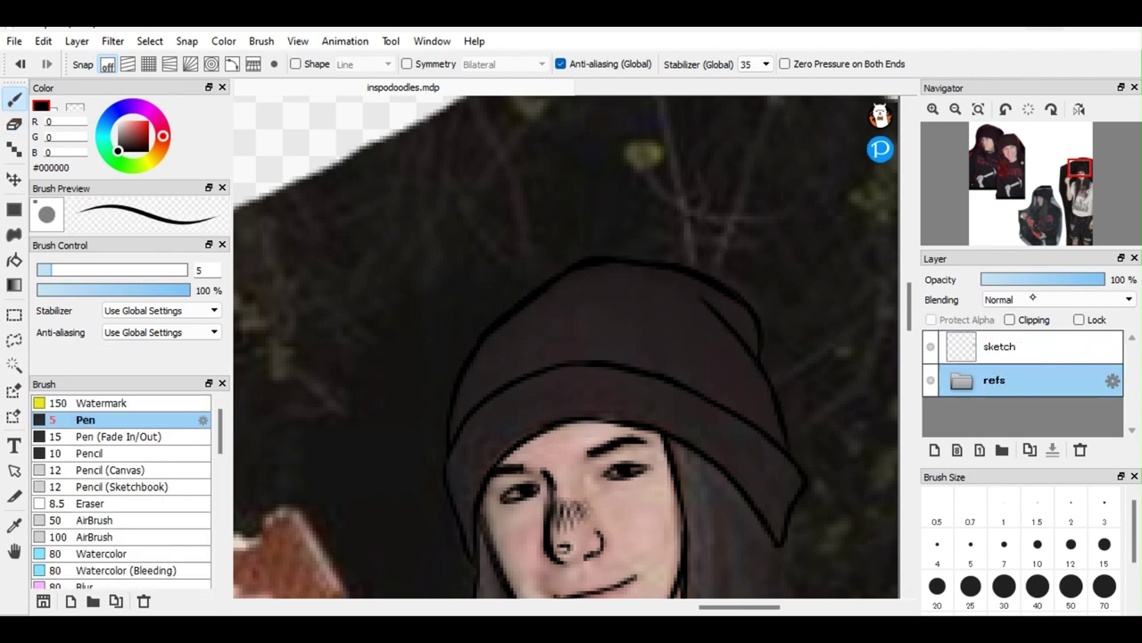
{"action": "left_click_drag", "start_coordinate": [1103, 279], "coordinate": [1049, 279]}
{"action": "left_click", "coordinate": [1002, 346]}
{"action": "scroll", "coordinate": [565, 348], "scroll_direction": "down", "scroll_amount": 8}
{"action": "left_click_drag", "start_coordinate": [593, 252], "coordinate": [580, 459]}
{"action": "key", "text": "ctrl+z"}
{"action": "left_click_drag", "start_coordinate": [596, 339], "coordinate": [543, 466]}
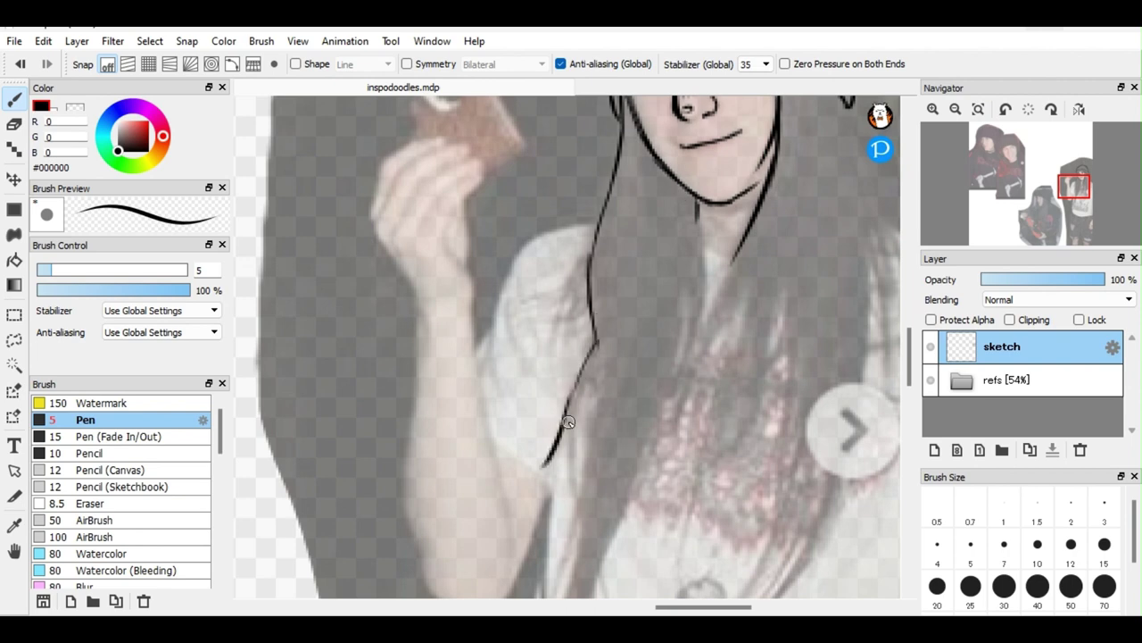
{"action": "mouse_move", "coordinate": [585, 363]}
{"action": "left_mouse_down"}
{"action": "mouse_move", "coordinate": [581, 510]}
{"action": "mouse_move", "coordinate": [571, 491]}
{"action": "mouse_move", "coordinate": [580, 505]}
{"action": "mouse_move", "coordinate": [589, 408]}
{"action": "left_mouse_up"}
Step: Draw the inner edge and long pointed lower strands of the hair on the raised-arm side
{"action": "mouse_move", "coordinate": [696, 208]}
{"action": "left_mouse_down"}
{"action": "mouse_move", "coordinate": [707, 295]}
{"action": "mouse_move", "coordinate": [682, 385]}
{"action": "left_mouse_up"}
{"action": "mouse_move", "coordinate": [687, 299]}
{"action": "left_mouse_down"}
{"action": "mouse_move", "coordinate": [666, 446]}
{"action": "mouse_move", "coordinate": [624, 522]}
{"action": "left_mouse_up"}
{"action": "left_click_drag", "start_coordinate": [662, 397], "coordinate": [625, 523]}
{"action": "key", "text": "ctrl+plus"}
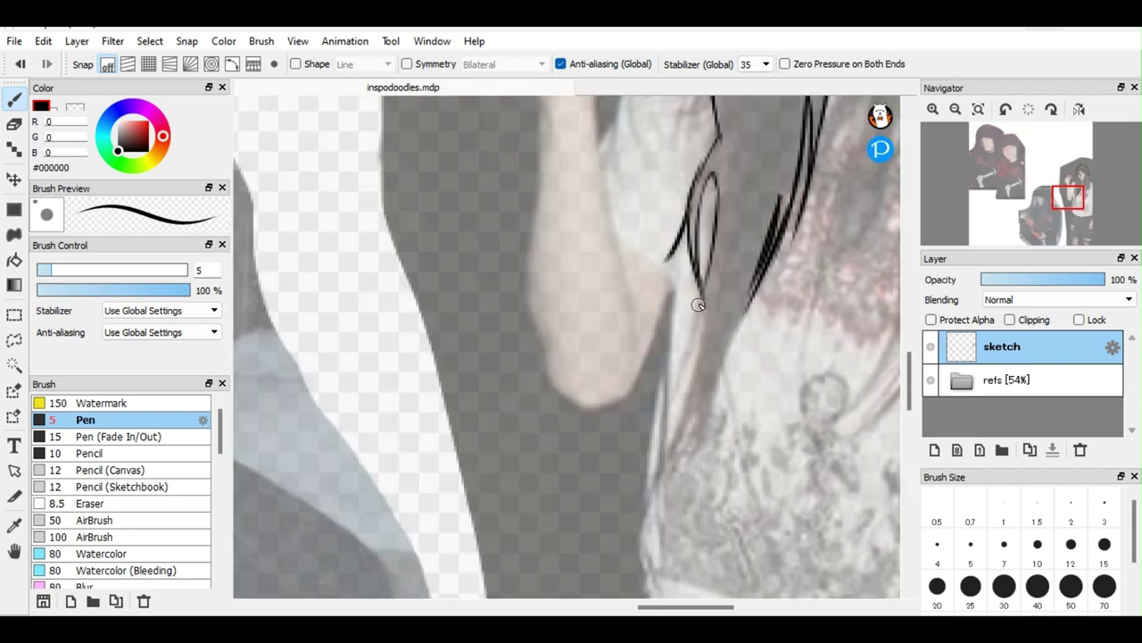
{"action": "left_click_drag", "start_coordinate": [697, 299], "coordinate": [656, 466]}
{"action": "left_click_drag", "start_coordinate": [714, 281], "coordinate": [752, 442]}
{"action": "key", "text": "ctrl+minus"}
{"action": "key", "text": "ctrl+plus"}
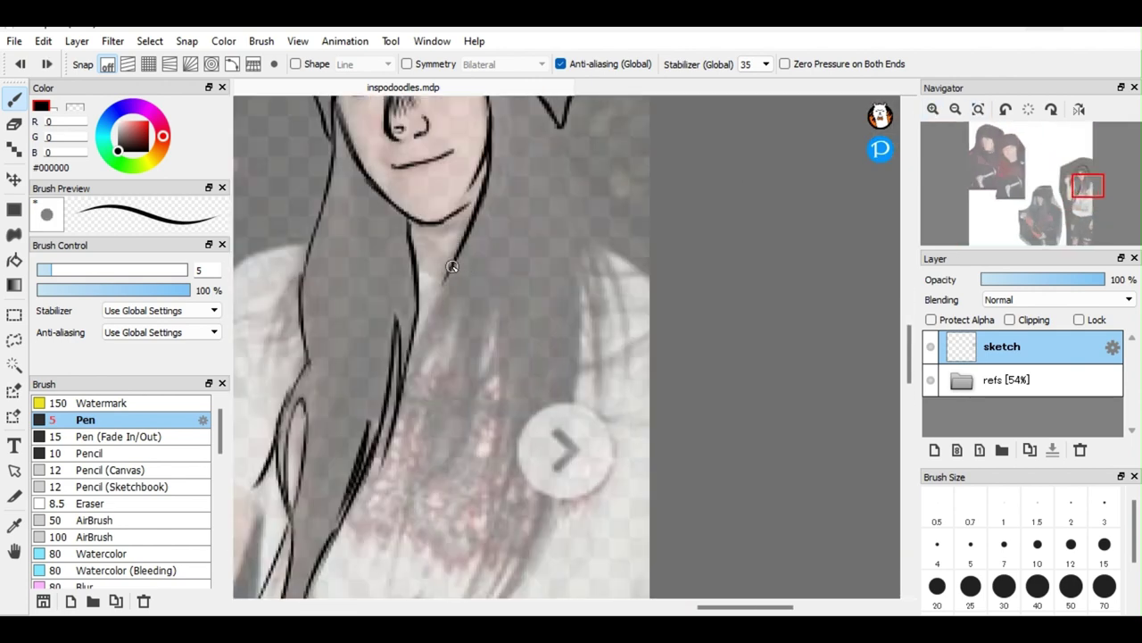
Step: Draw the hair edge below the jaw on the other side, with pointed strands falling over the chest
{"action": "left_click_drag", "start_coordinate": [450, 274], "coordinate": [415, 379]}
{"action": "mouse_move", "coordinate": [464, 291]}
{"action": "left_mouse_down"}
{"action": "mouse_move", "coordinate": [432, 509]}
{"action": "mouse_move", "coordinate": [428, 462]}
{"action": "left_mouse_up"}
{"action": "key", "text": "ctrl+z"}
{"action": "key", "text": "ctrl+z"}
{"action": "left_click_drag", "start_coordinate": [465, 360], "coordinate": [450, 464]}
{"action": "key", "text": "ctrl+z"}
{"action": "left_click_drag", "start_coordinate": [492, 308], "coordinate": [451, 482]}
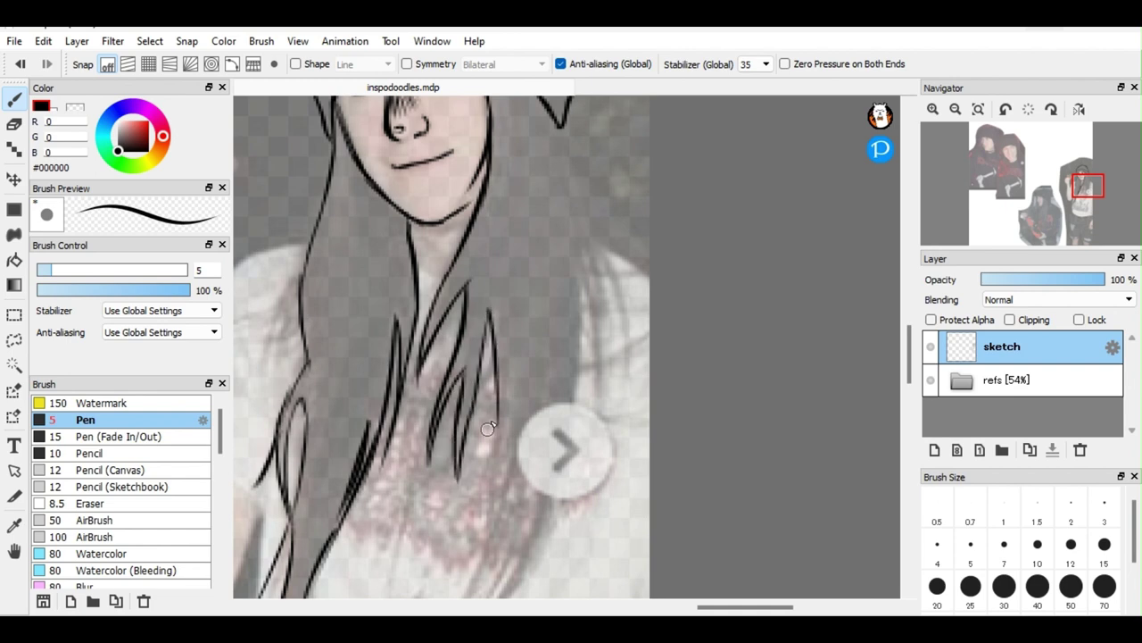
{"action": "left_click_drag", "start_coordinate": [497, 406], "coordinate": [482, 535]}
Step: Extend that side's hair with long curved strands and layered tips reaching down over the T-shirt
{"action": "scroll", "coordinate": [486, 406], "scroll_direction": "down", "scroll_amount": 3}
{"action": "mouse_move", "coordinate": [516, 292]}
{"action": "left_mouse_down"}
{"action": "mouse_move", "coordinate": [499, 371]}
{"action": "mouse_move", "coordinate": [385, 529]}
{"action": "left_mouse_up"}
{"action": "key", "text": "ctrl+z"}
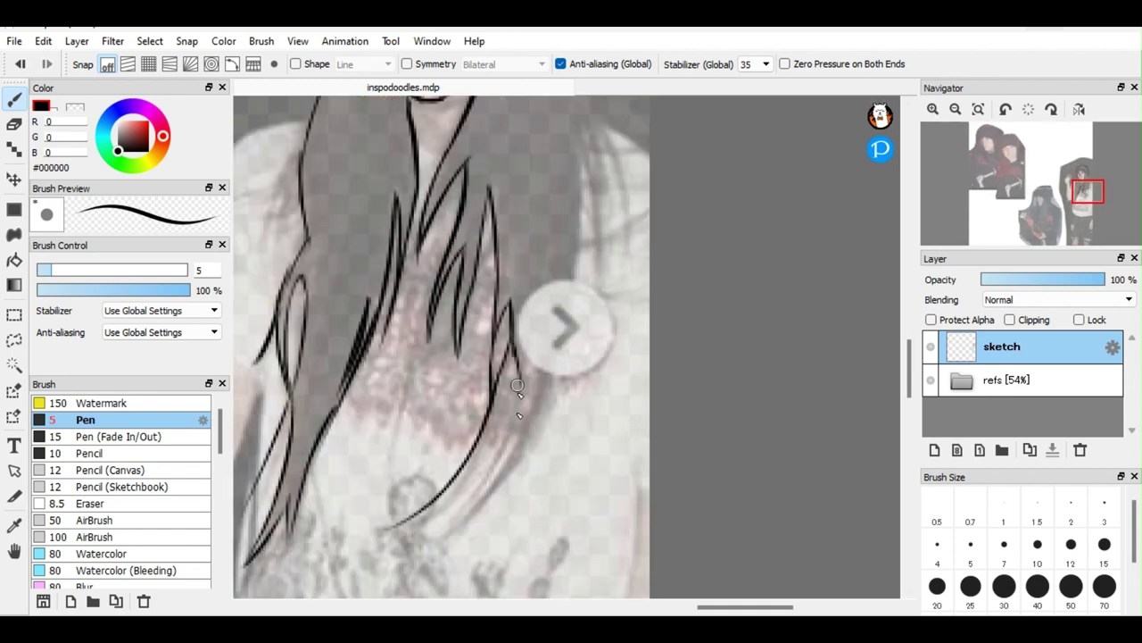
{"action": "left_click_drag", "start_coordinate": [546, 319], "coordinate": [453, 528]}
{"action": "key", "text": "ctrl+z"}
{"action": "left_click_drag", "start_coordinate": [541, 394], "coordinate": [458, 511]}
{"action": "left_click_drag", "start_coordinate": [582, 211], "coordinate": [527, 440]}
{"action": "left_click_drag", "start_coordinate": [550, 391], "coordinate": [500, 473]}
{"action": "left_click_drag", "start_coordinate": [535, 335], "coordinate": [514, 434]}
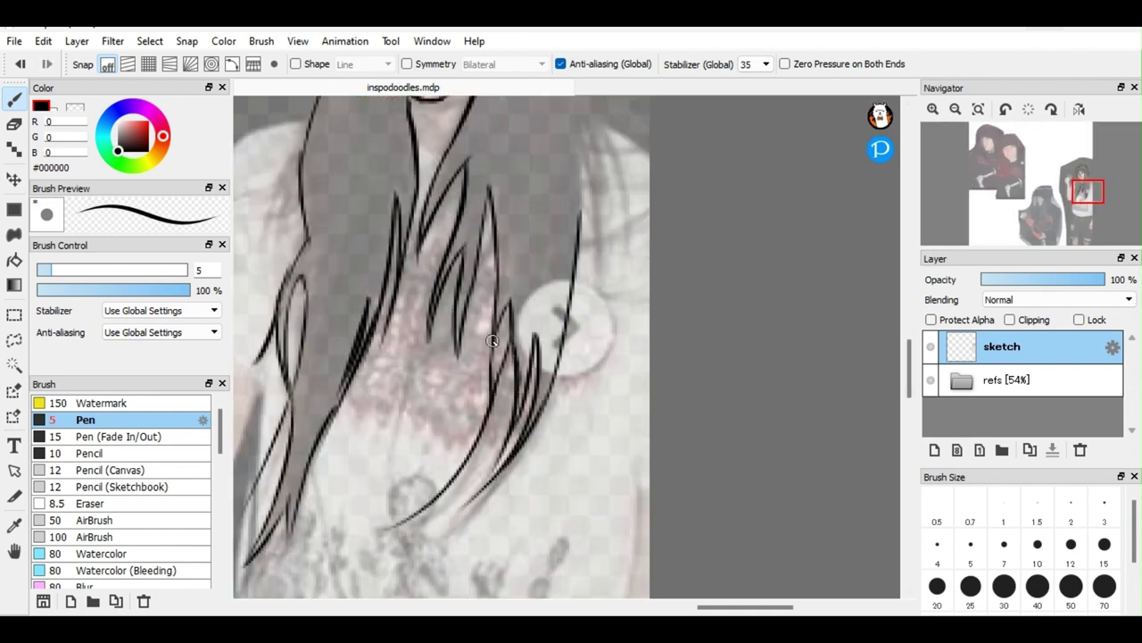
Step: Draw the outer hair edge from the beanie brim down over the far shoulder, ending in separate strands
{"action": "scroll", "coordinate": [492, 362], "scroll_direction": "up", "scroll_amount": 5}
{"action": "left_click_drag", "start_coordinate": [589, 287], "coordinate": [625, 486]}
{"action": "left_click_drag", "start_coordinate": [576, 290], "coordinate": [606, 493]}
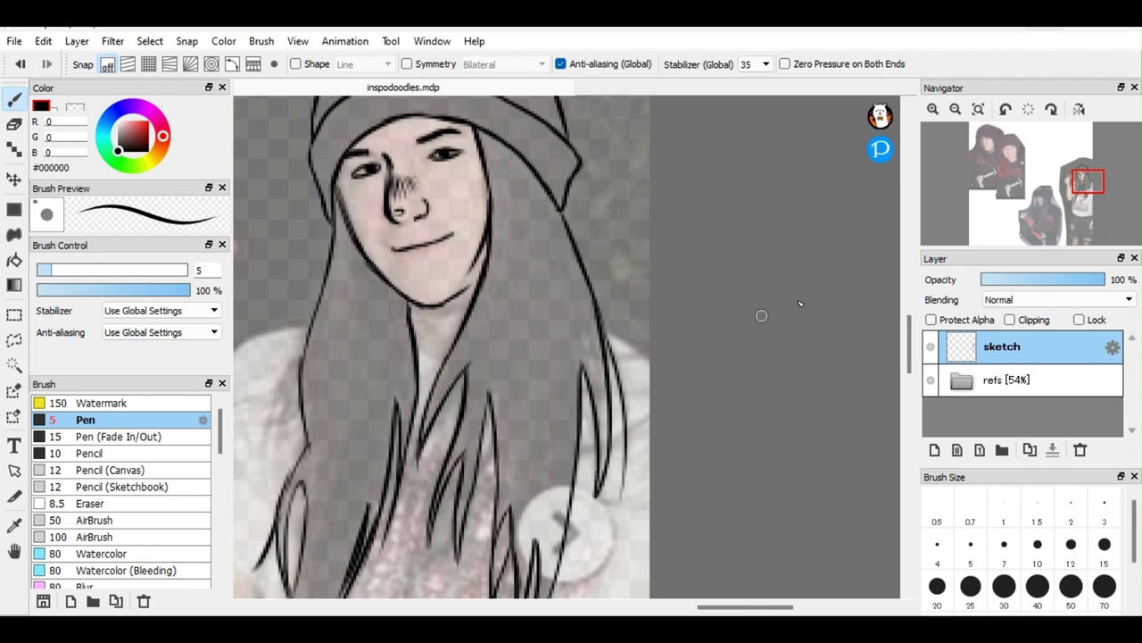
Step: Outline the shoulder and sleeve on the raised-arm side, adding the inner arm line and fabric folds
{"action": "mouse_move", "coordinate": [333, 286]}
{"action": "left_mouse_down"}
{"action": "mouse_move", "coordinate": [518, 210]}
{"action": "mouse_move", "coordinate": [449, 272]}
{"action": "mouse_move", "coordinate": [437, 308]}
{"action": "left_mouse_up"}
{"action": "left_click_drag", "start_coordinate": [452, 291], "coordinate": [461, 446]}
{"action": "left_click_drag", "start_coordinate": [441, 357], "coordinate": [495, 397]}
{"action": "key", "text": "ctrl+z"}
{"action": "left_click_drag", "start_coordinate": [492, 305], "coordinate": [487, 393]}
{"action": "left_click_drag", "start_coordinate": [473, 234], "coordinate": [491, 303]}
{"action": "left_click_drag", "start_coordinate": [487, 287], "coordinate": [493, 321]}
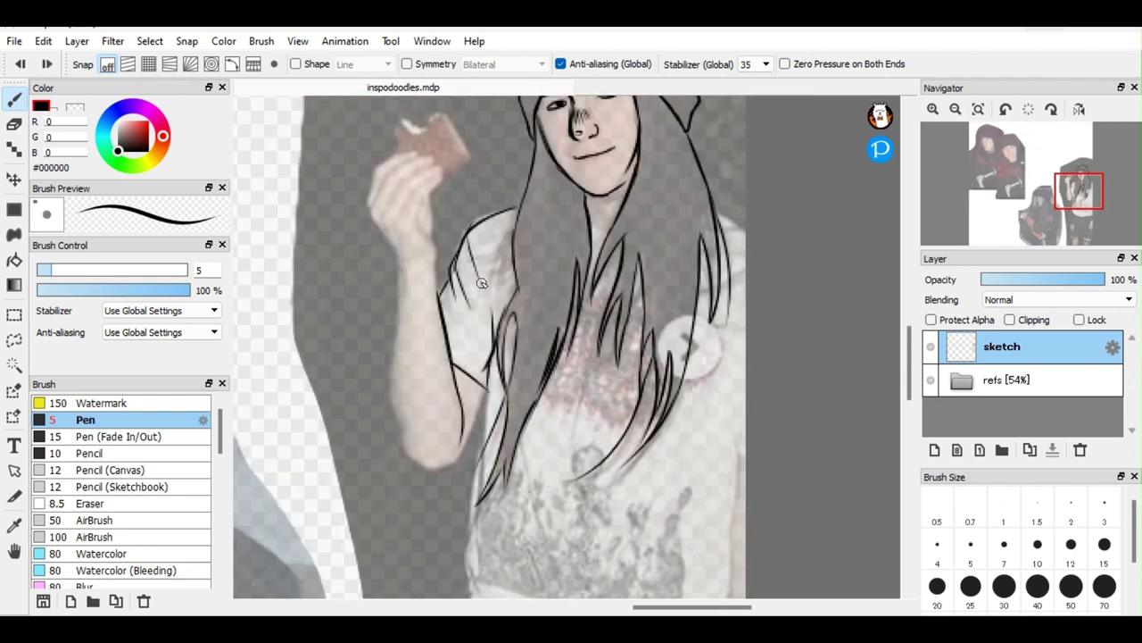
Step: Outline the raised hand with its bitten snack, and draw the T-shirt's sides and curved hem
{"action": "left_click_drag", "start_coordinate": [483, 438], "coordinate": [471, 537]}
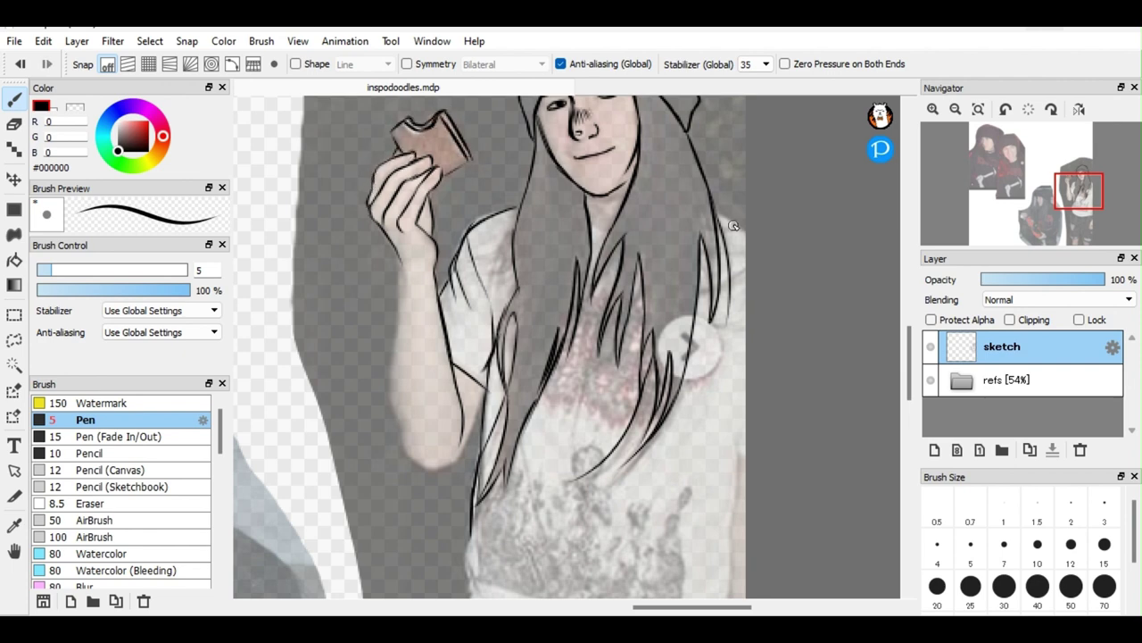
{"action": "scroll", "coordinate": [733, 226], "scroll_direction": "down", "scroll_amount": 3}
{"action": "mouse_move", "coordinate": [441, 423]}
{"action": "left_mouse_down"}
{"action": "mouse_move", "coordinate": [489, 541]}
{"action": "mouse_move", "coordinate": [548, 557]}
{"action": "mouse_move", "coordinate": [651, 553]}
{"action": "left_mouse_up"}
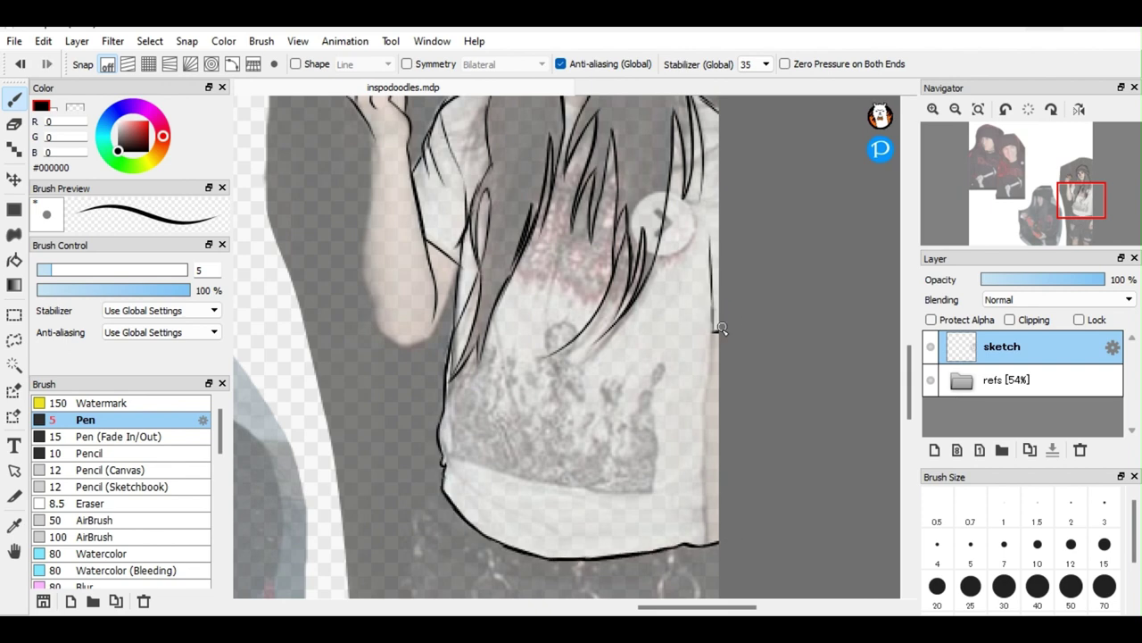
{"action": "left_click_drag", "start_coordinate": [721, 328], "coordinate": [688, 490]}
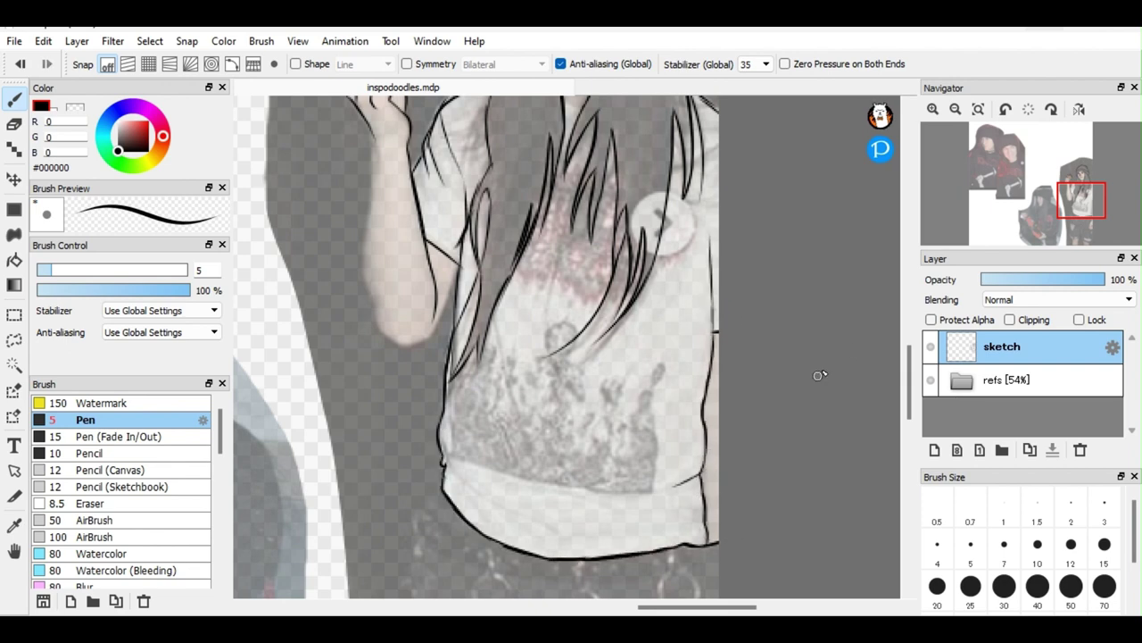
Step: Draw the lowered hand beside the hip and outline the waistband of the shorts below the T-shirt hem
{"action": "scroll", "coordinate": [465, 449], "scroll_direction": "down", "scroll_amount": 3}
{"action": "left_click_drag", "start_coordinate": [719, 291], "coordinate": [687, 360]}
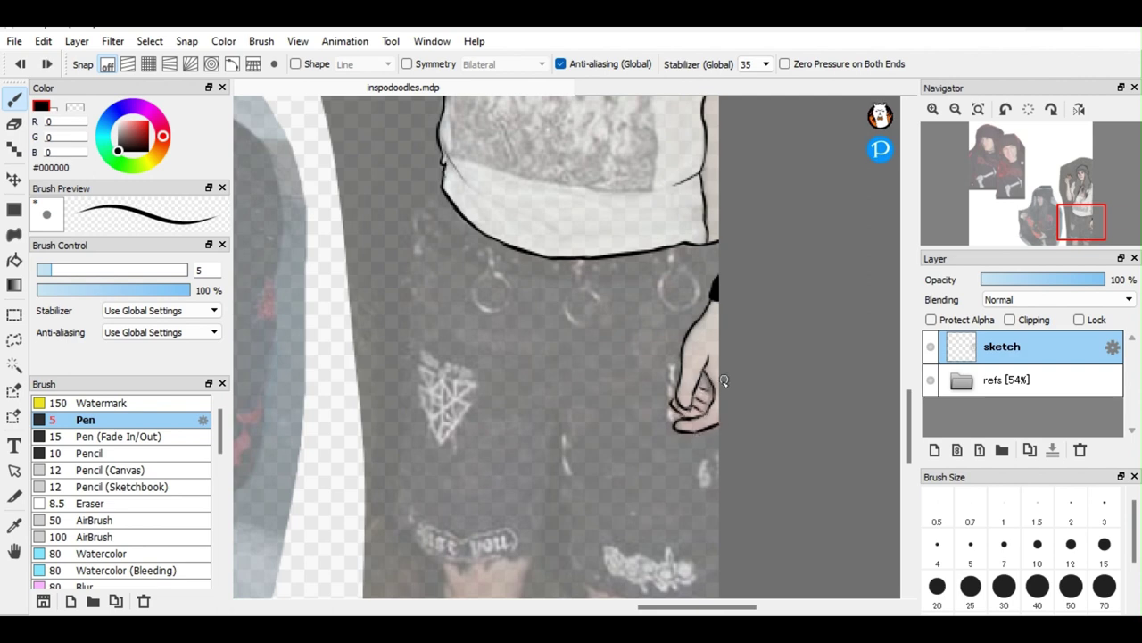
{"action": "left_click_drag", "start_coordinate": [428, 205], "coordinate": [424, 211]}
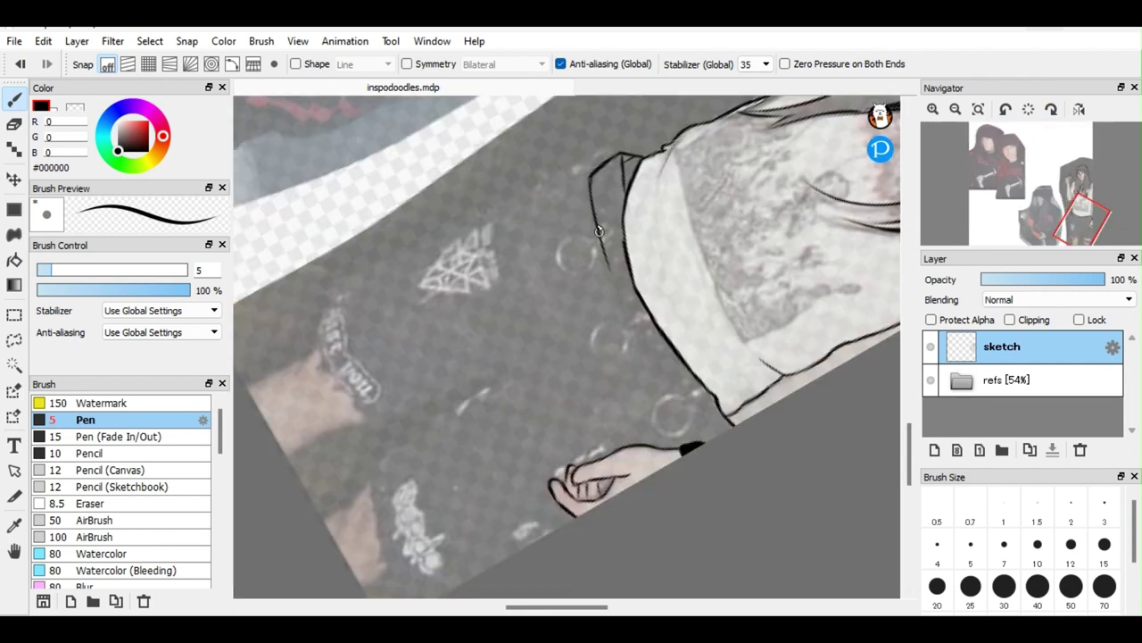
{"action": "left_click_drag", "start_coordinate": [598, 228], "coordinate": [706, 438]}
{"action": "left_click_drag", "start_coordinate": [425, 230], "coordinate": [412, 308]}
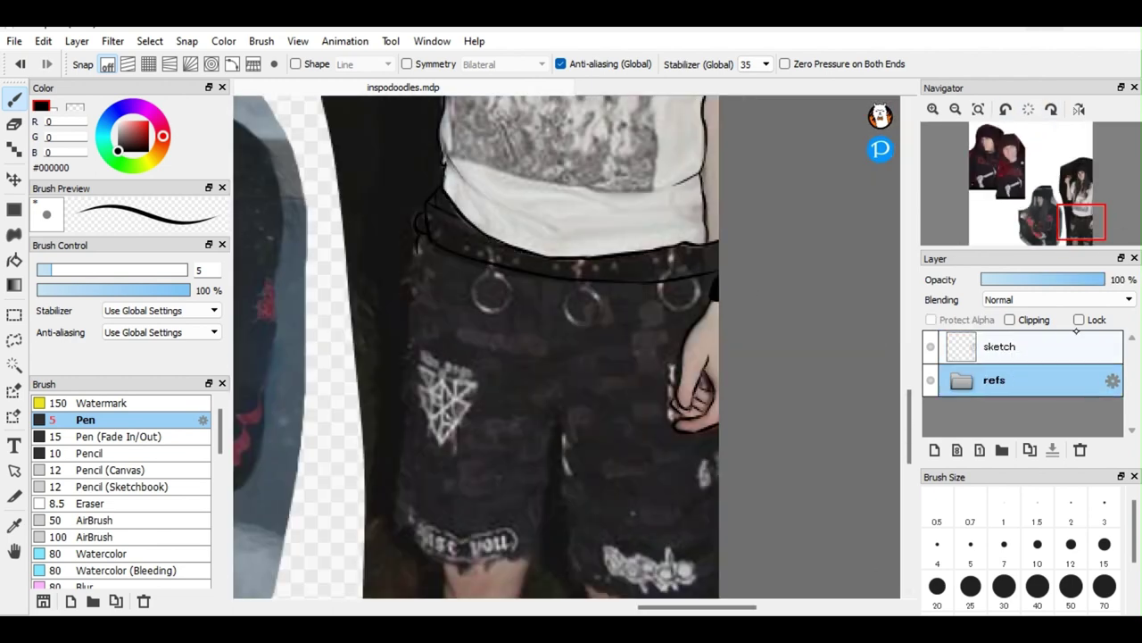
Step: Outline both legs of the shorts with ragged hems and a centre seam, reworking the outer edge
{"action": "mouse_move", "coordinate": [425, 234]}
{"action": "left_mouse_down"}
{"action": "mouse_move", "coordinate": [411, 317]}
{"action": "mouse_move", "coordinate": [417, 546]}
{"action": "left_mouse_up"}
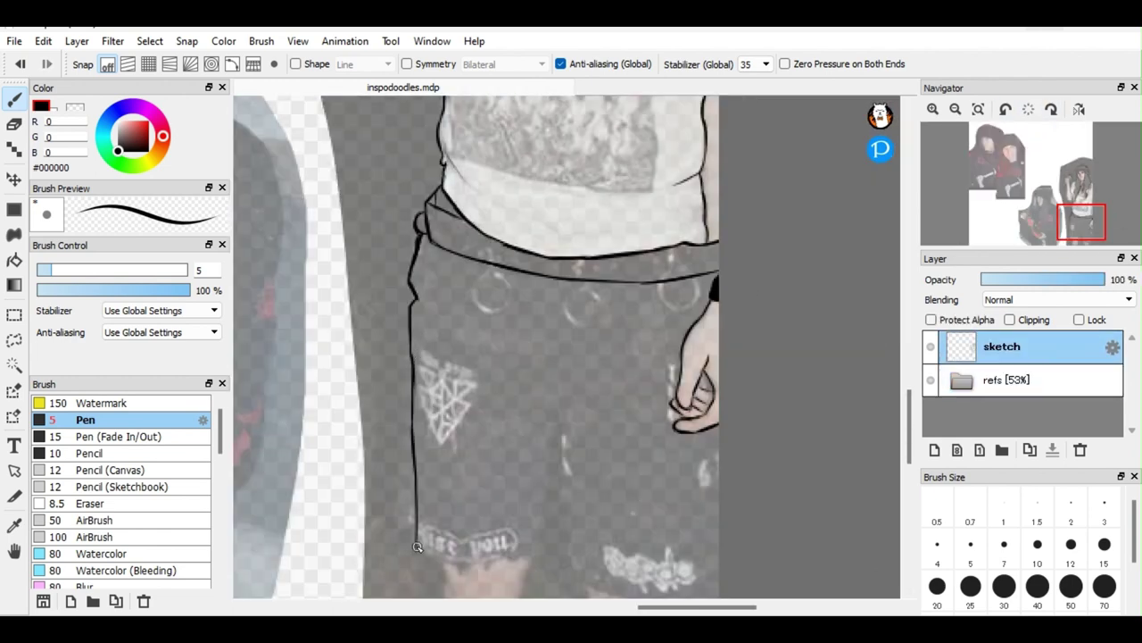
{"action": "left_click_drag", "start_coordinate": [486, 568], "coordinate": [511, 557]}
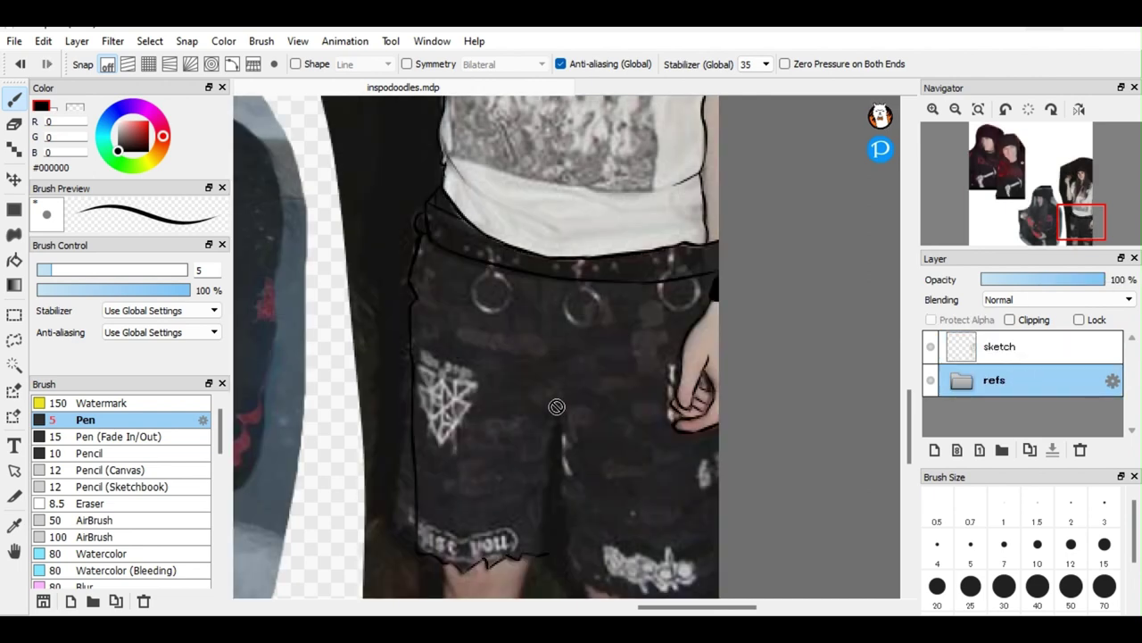
{"action": "left_click_drag", "start_coordinate": [555, 408], "coordinate": [574, 442]}
{"action": "key", "text": "e"}
{"action": "mouse_move", "coordinate": [413, 344]}
{"action": "left_mouse_down"}
{"action": "mouse_move", "coordinate": [408, 541]}
{"action": "mouse_move", "coordinate": [407, 413]}
{"action": "left_mouse_up"}
{"action": "key", "text": "b"}
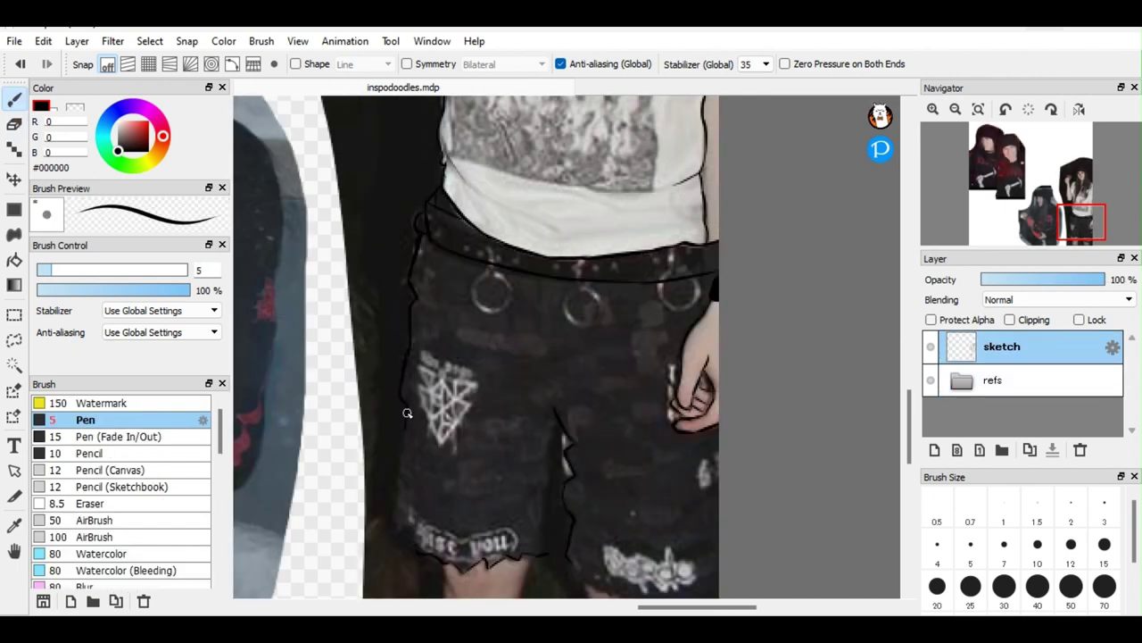
{"action": "left_click", "coordinate": [1085, 232]}
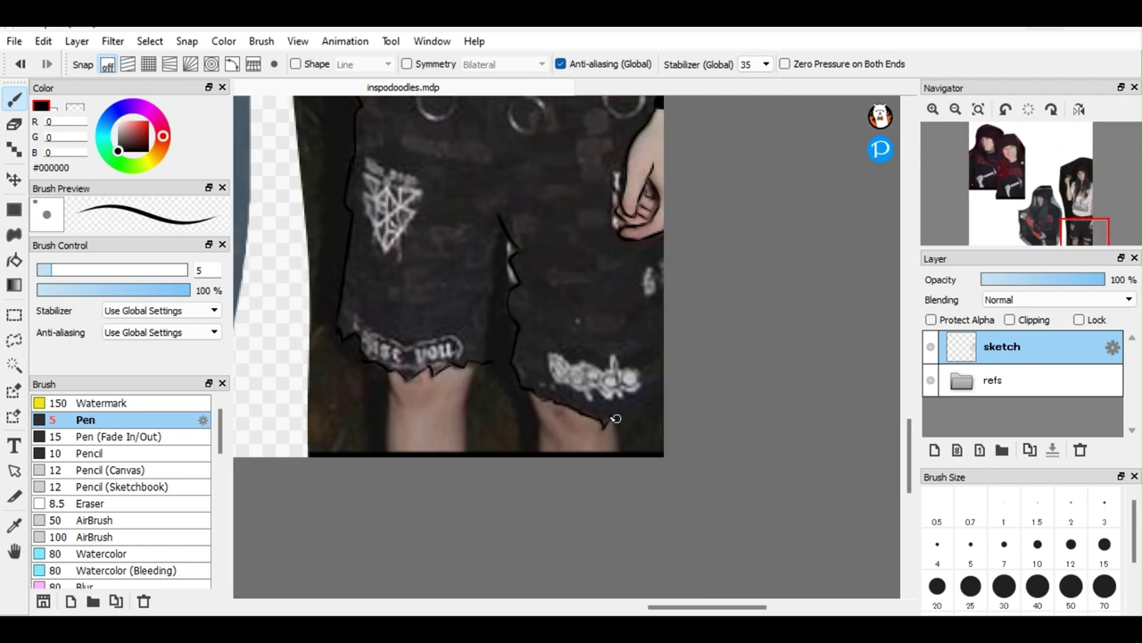
{"action": "left_click", "coordinate": [1078, 222]}
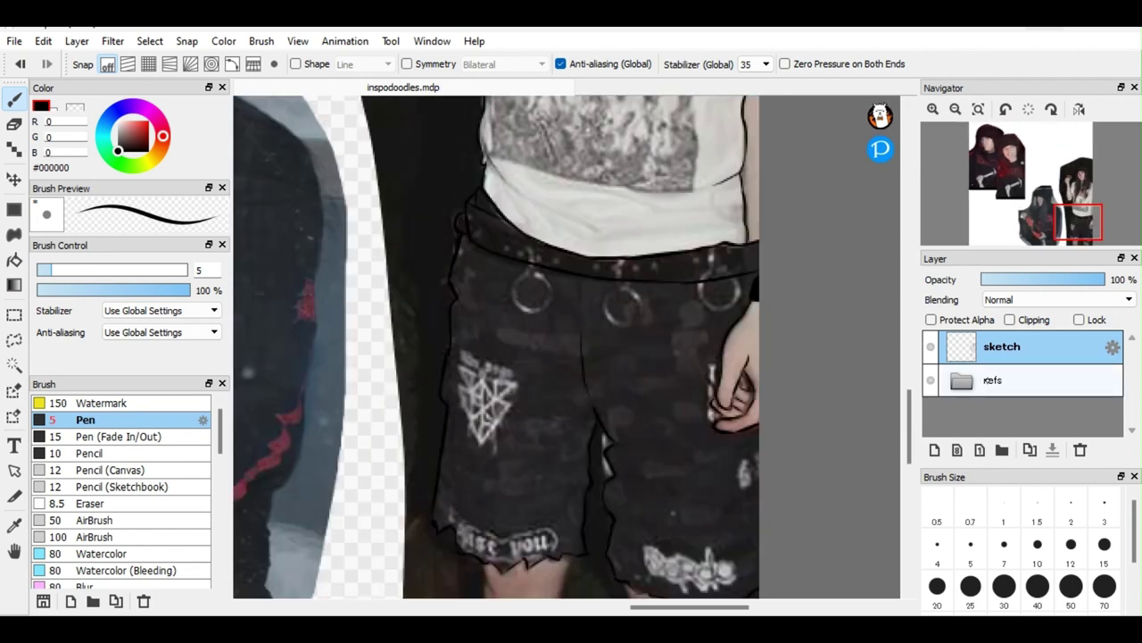
Step: Draw the three metal rings hanging from small loops along the shorts' waistband and clean up their lines
{"action": "left_click_drag", "start_coordinate": [527, 249], "coordinate": [529, 268]}
{"action": "mouse_move", "coordinate": [529, 270]}
{"action": "left_mouse_down"}
{"action": "mouse_move", "coordinate": [548, 284]}
{"action": "mouse_move", "coordinate": [531, 268]}
{"action": "left_mouse_up"}
{"action": "key", "text": "ctrl+z"}
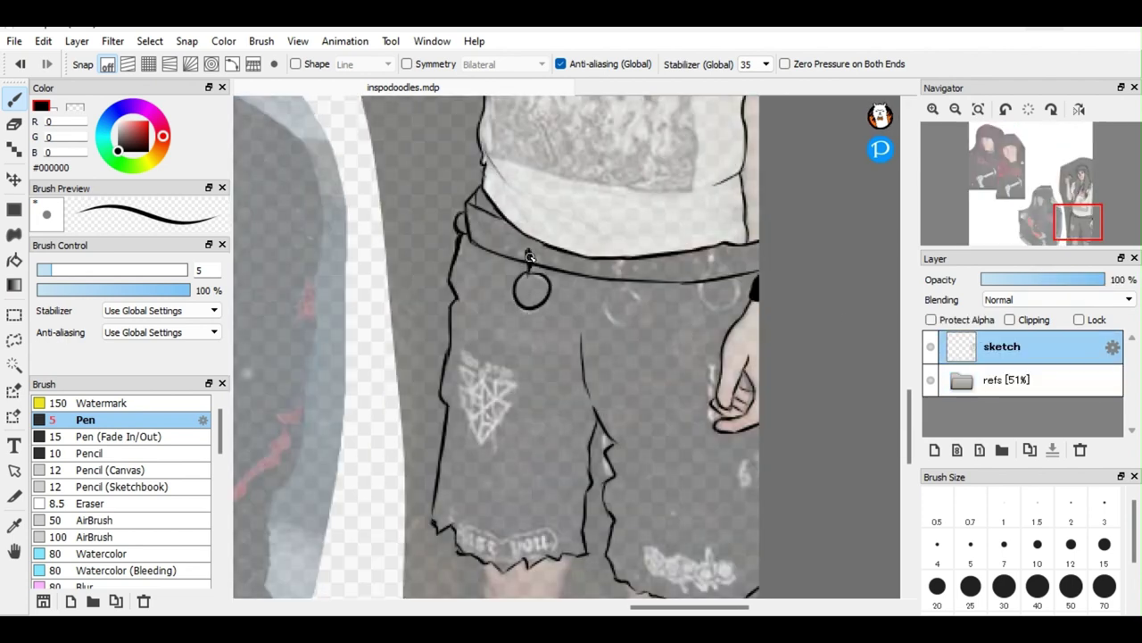
{"action": "key", "text": "e"}
{"action": "key", "text": "b"}
{"action": "left_click_drag", "start_coordinate": [624, 284], "coordinate": [623, 285]}
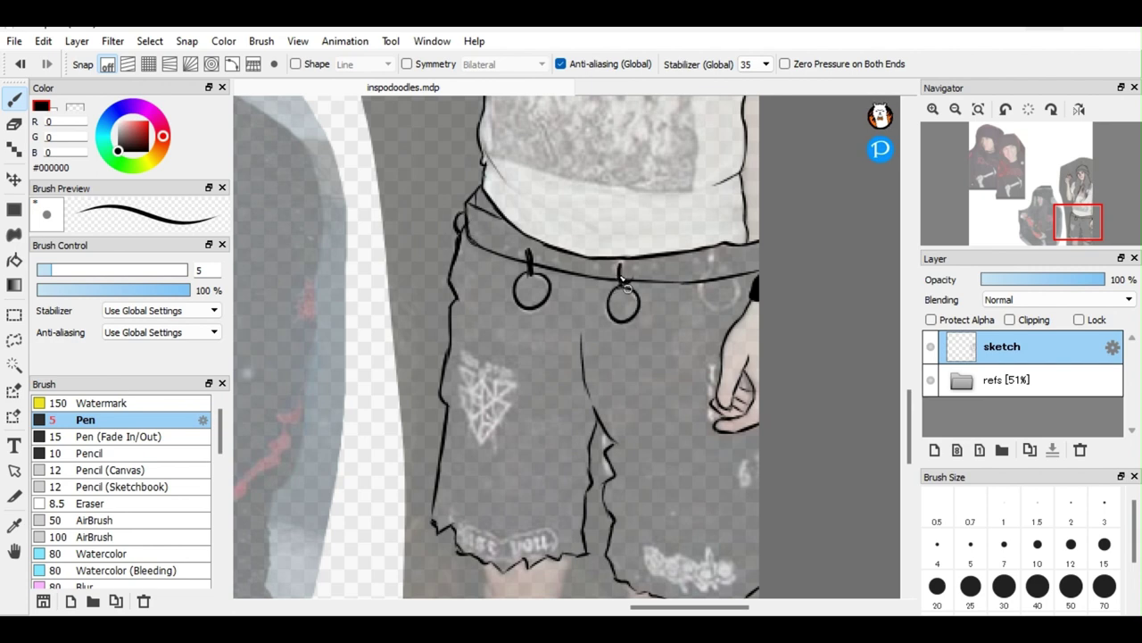
{"action": "mouse_move", "coordinate": [710, 258]}
{"action": "left_mouse_down"}
{"action": "mouse_move", "coordinate": [714, 286]}
{"action": "mouse_move", "coordinate": [679, 273]}
{"action": "mouse_move", "coordinate": [754, 257]}
{"action": "mouse_move", "coordinate": [714, 267]}
{"action": "left_mouse_up"}
{"action": "key", "text": "ctrl+z"}
{"action": "key", "text": "e"}
{"action": "key", "text": "b"}
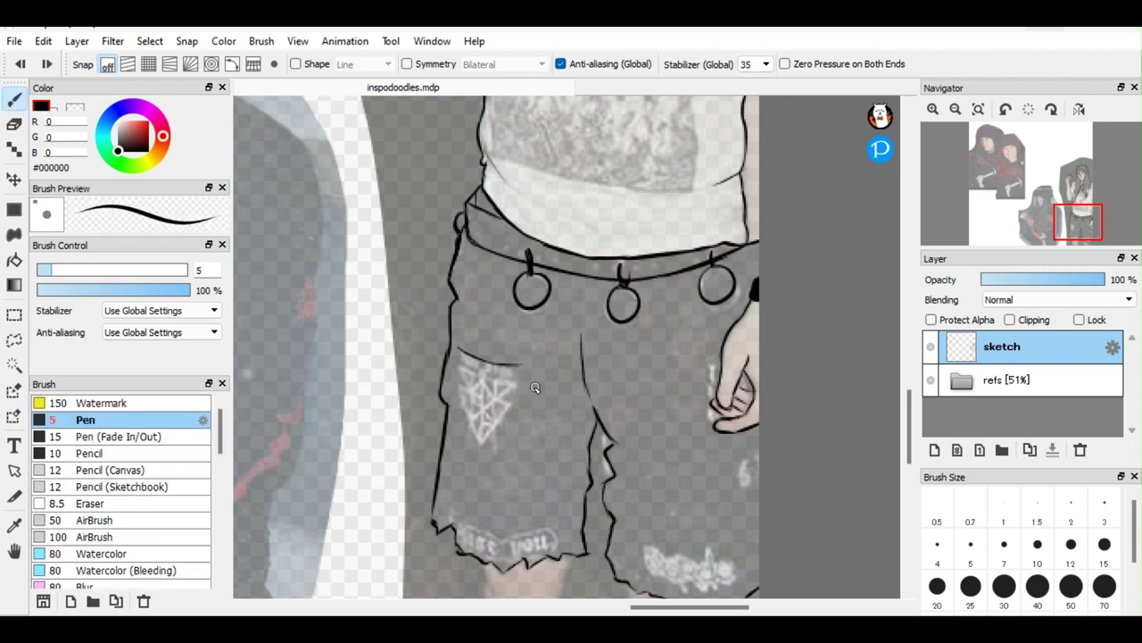
Step: Draw the rectangular thigh patch with its triangular line pattern and the lettered patch at the shorts' hem
{"action": "mouse_move", "coordinate": [518, 364]}
{"action": "left_mouse_down"}
{"action": "mouse_move", "coordinate": [457, 350]}
{"action": "mouse_move", "coordinate": [509, 446]}
{"action": "left_mouse_up"}
{"action": "left_click_drag", "start_coordinate": [457, 392], "coordinate": [516, 397]}
{"action": "left_click_drag", "start_coordinate": [465, 406], "coordinate": [487, 433]}
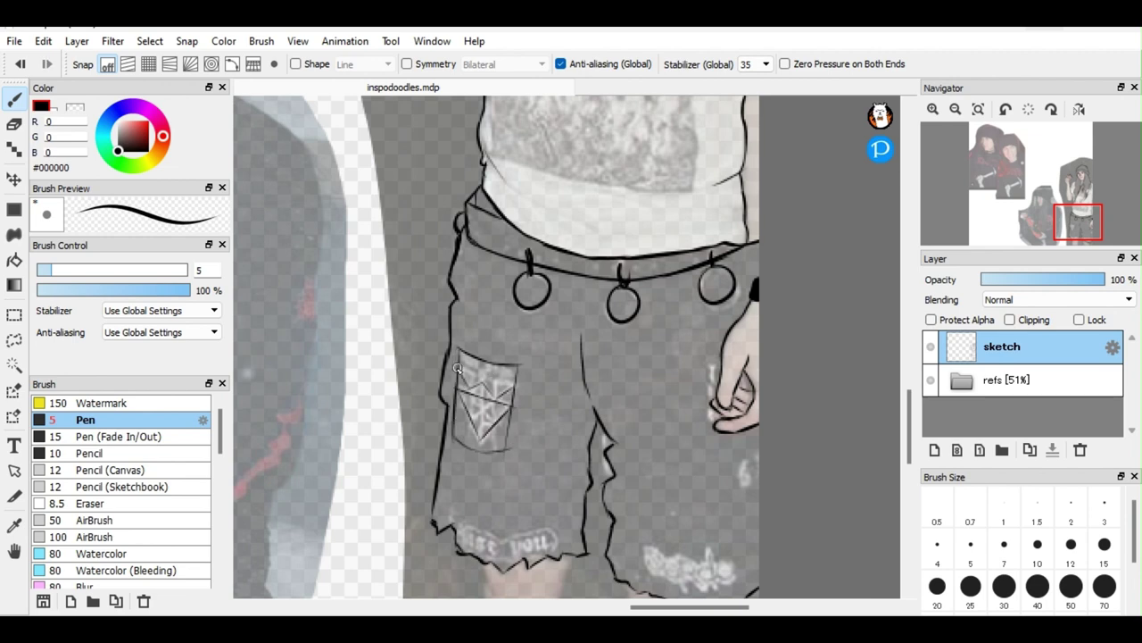
{"action": "left_click_drag", "start_coordinate": [457, 368], "coordinate": [518, 404]}
{"action": "mouse_move", "coordinate": [482, 379]}
{"action": "left_mouse_down"}
{"action": "mouse_move", "coordinate": [477, 448]}
{"action": "mouse_move", "coordinate": [470, 427]}
{"action": "left_mouse_up"}
{"action": "left_click_drag", "start_coordinate": [466, 389], "coordinate": [476, 429]}
{"action": "left_click_drag", "start_coordinate": [502, 394], "coordinate": [494, 399]}
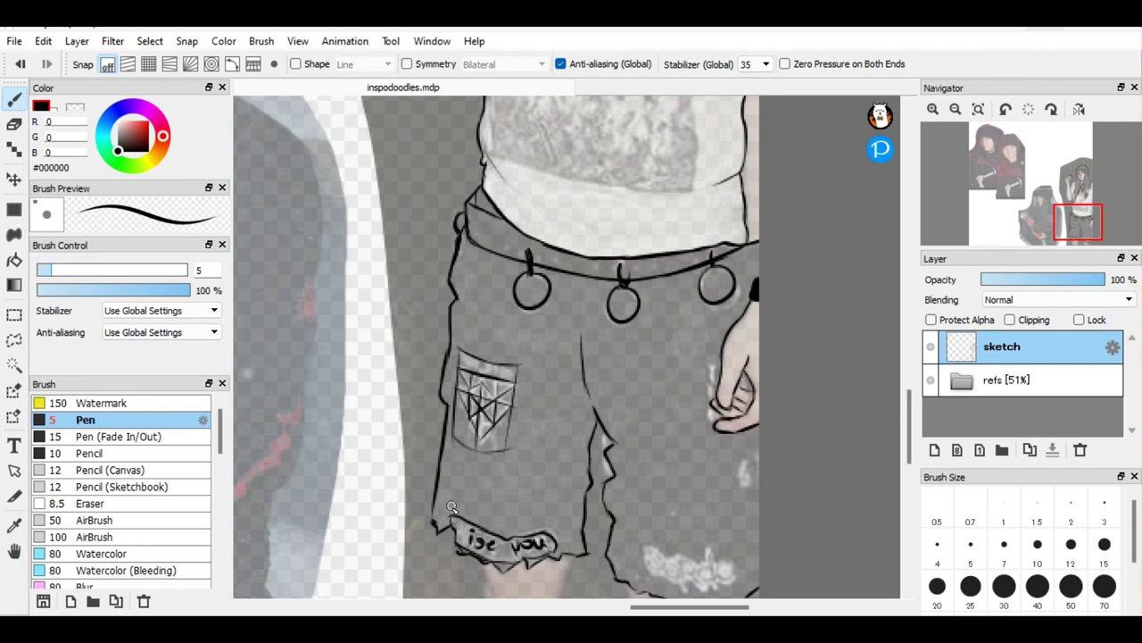
{"action": "scroll", "coordinate": [452, 506], "scroll_direction": "up", "scroll_amount": 1}
{"action": "scroll", "coordinate": [593, 505], "scroll_direction": "up", "scroll_amount": 1}
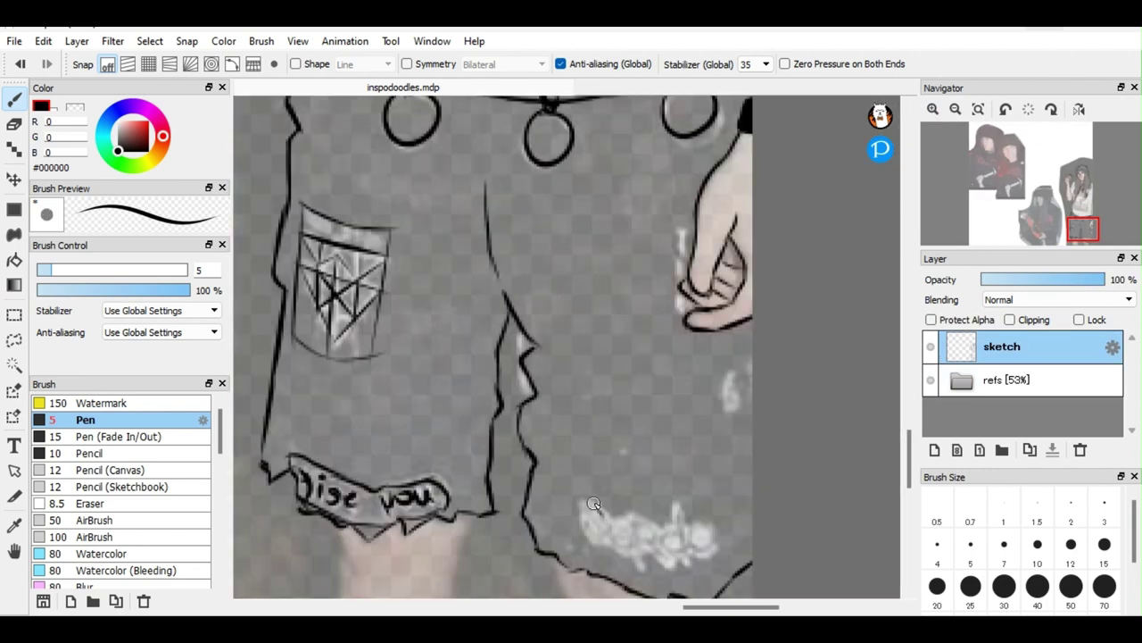
Step: Outline the white splatter patch near the shorts' second hem and draw both bare legs below the shorts
{"action": "mouse_move", "coordinate": [593, 504]}
{"action": "left_mouse_down"}
{"action": "mouse_move", "coordinate": [614, 546]}
{"action": "mouse_move", "coordinate": [705, 555]}
{"action": "mouse_move", "coordinate": [637, 515]}
{"action": "left_mouse_up"}
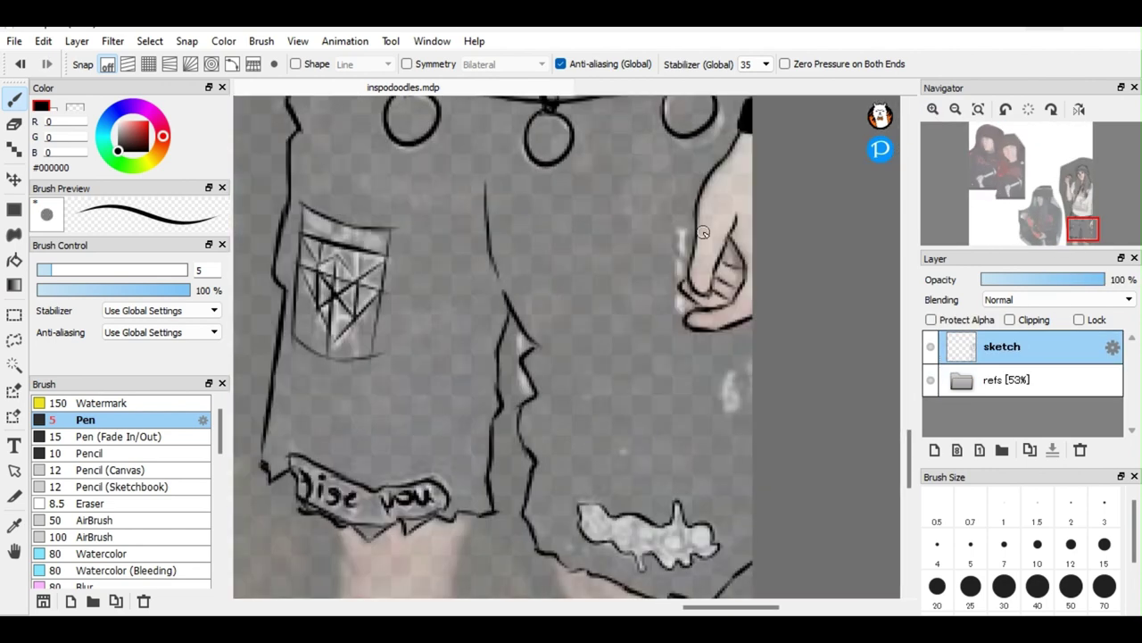
{"action": "left_click_drag", "start_coordinate": [686, 233], "coordinate": [682, 312]}
{"action": "left_click_drag", "start_coordinate": [1091, 200], "coordinate": [1087, 205]}
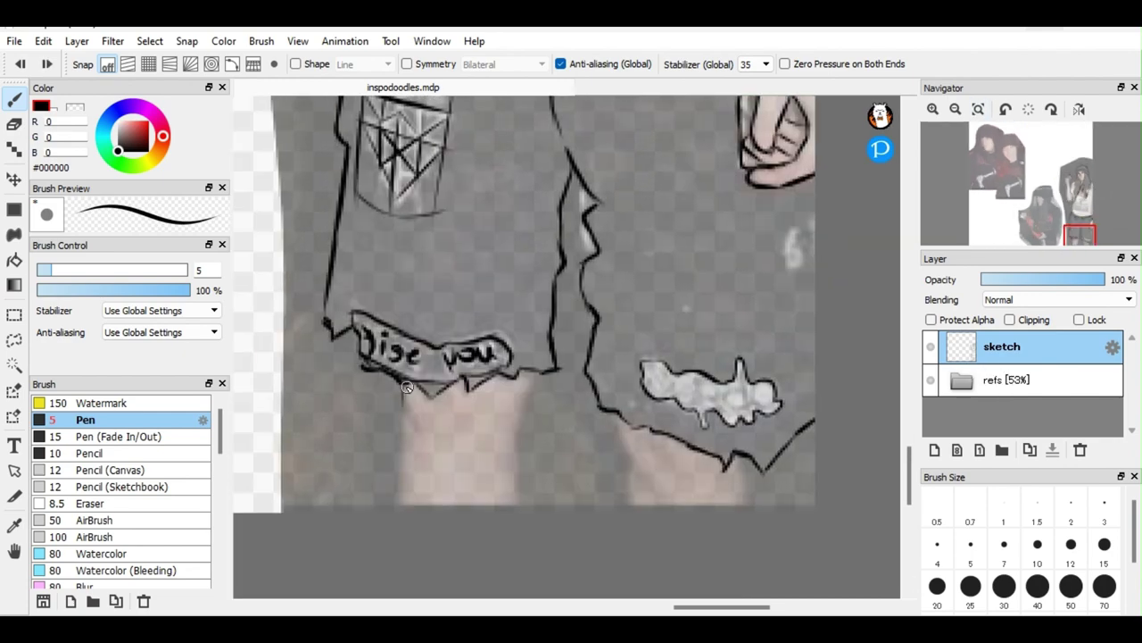
{"action": "left_click_drag", "start_coordinate": [406, 386], "coordinate": [400, 511]}
{"action": "left_click_drag", "start_coordinate": [523, 373], "coordinate": [536, 505]}
{"action": "left_click_drag", "start_coordinate": [615, 412], "coordinate": [630, 514]}
{"action": "left_click_drag", "start_coordinate": [741, 455], "coordinate": [758, 514]}
{"action": "key", "text": "ctrl+0"}
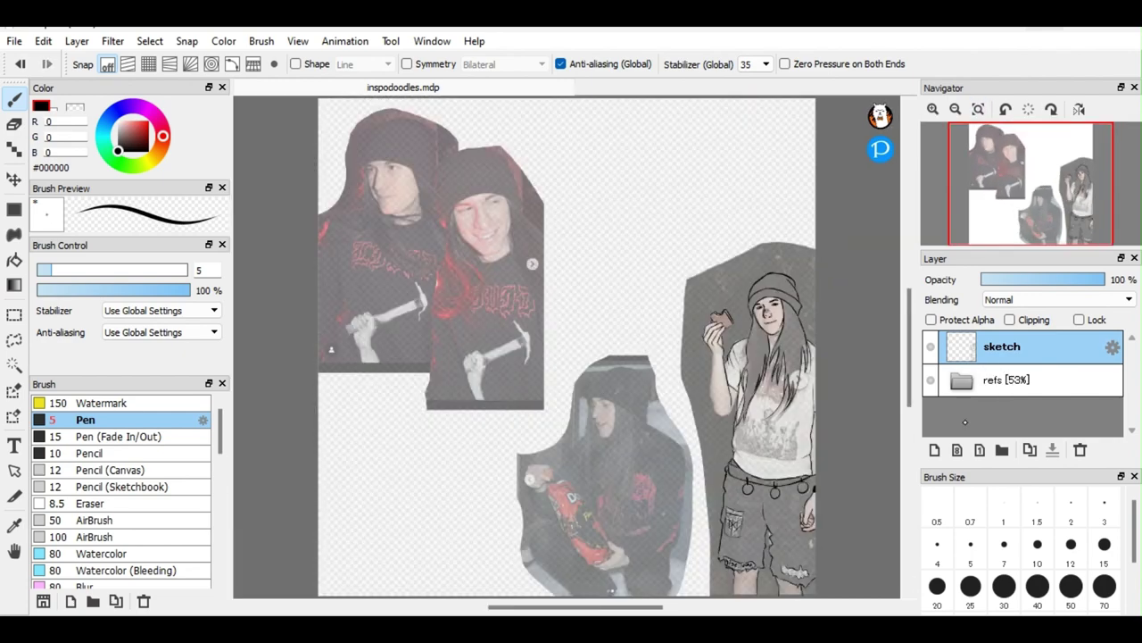
Step: Reinforce the outer edge of the standing figure's raised forearm and close the elbow outline
{"action": "scroll", "coordinate": [762, 387], "scroll_direction": "up", "scroll_amount": 5}
{"action": "left_click_drag", "start_coordinate": [589, 235], "coordinate": [584, 357]}
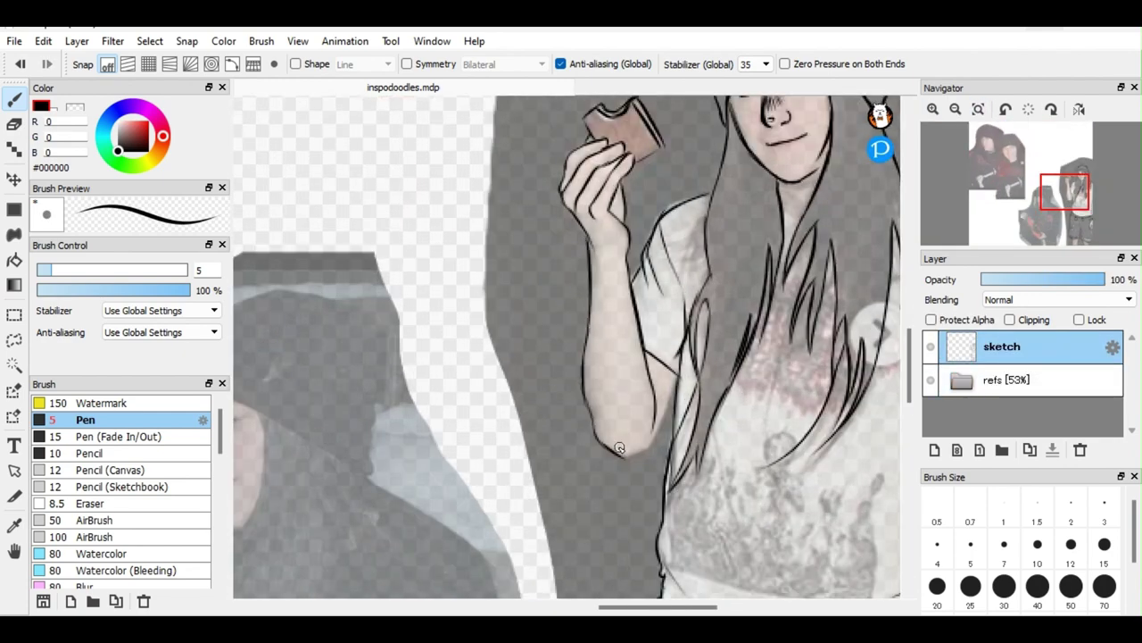
{"action": "left_click_drag", "start_coordinate": [642, 445], "coordinate": [675, 389]}
Step: Add a new layer, draw cross guidelines over the hooded figure's face, and set the layer's opacity to 31%
{"action": "scroll", "coordinate": [402, 312], "scroll_direction": "down", "scroll_amount": 2}
{"action": "key", "text": "ctrl+shift+n"}
{"action": "left_click_drag", "start_coordinate": [482, 224], "coordinate": [509, 379]}
{"action": "left_click_drag", "start_coordinate": [453, 261], "coordinate": [553, 255]}
{"action": "left_click_drag", "start_coordinate": [1105, 279], "coordinate": [1017, 279]}
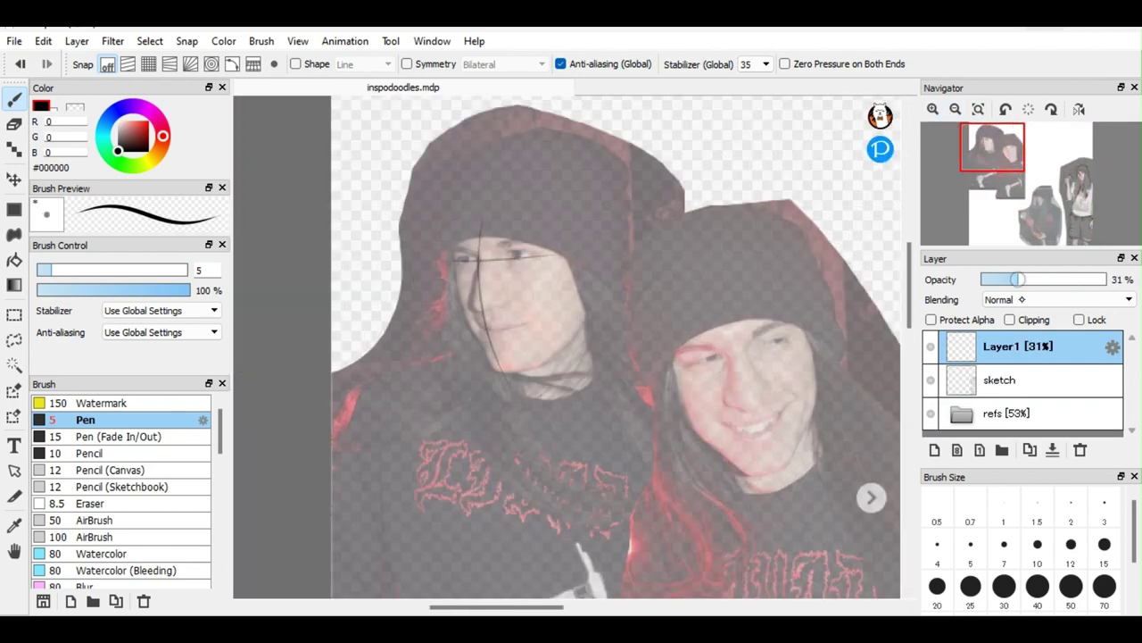
Step: On the sketch layer, trace the first hooded figure's jaw, nose, eyes and eyebrows
{"action": "left_click", "coordinate": [999, 379]}
{"action": "scroll", "coordinate": [447, 285], "scroll_direction": "up", "scroll_amount": 1}
{"action": "mouse_move", "coordinate": [412, 212]}
{"action": "left_mouse_down"}
{"action": "mouse_move", "coordinate": [459, 354]}
{"action": "mouse_move", "coordinate": [545, 355]}
{"action": "left_mouse_up"}
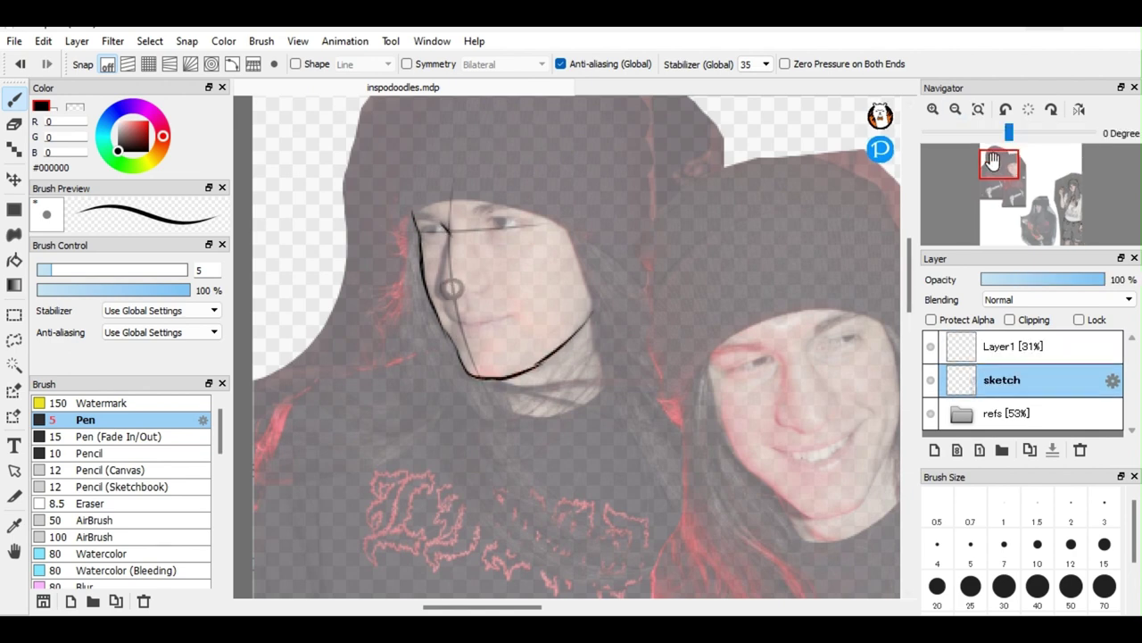
{"action": "mouse_move", "coordinate": [448, 282]}
{"action": "left_mouse_down"}
{"action": "mouse_move", "coordinate": [546, 312]}
{"action": "mouse_move", "coordinate": [565, 327]}
{"action": "mouse_move", "coordinate": [564, 348]}
{"action": "left_mouse_up"}
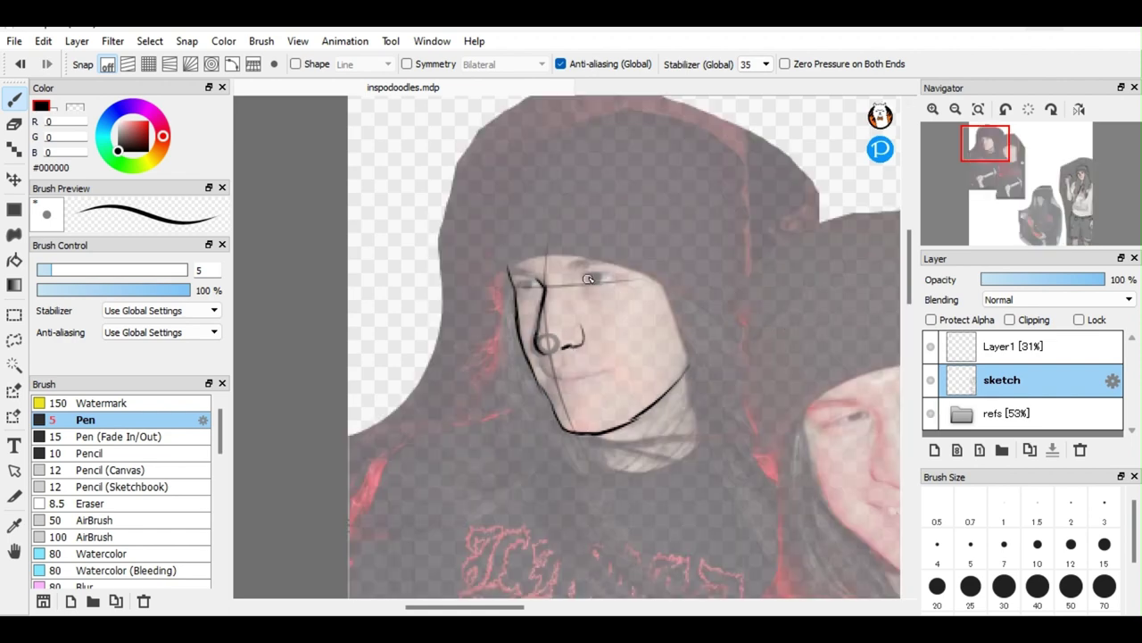
{"action": "mouse_move", "coordinate": [596, 284]}
{"action": "left_mouse_down"}
{"action": "mouse_move", "coordinate": [607, 279]}
{"action": "mouse_move", "coordinate": [588, 279]}
{"action": "left_mouse_up"}
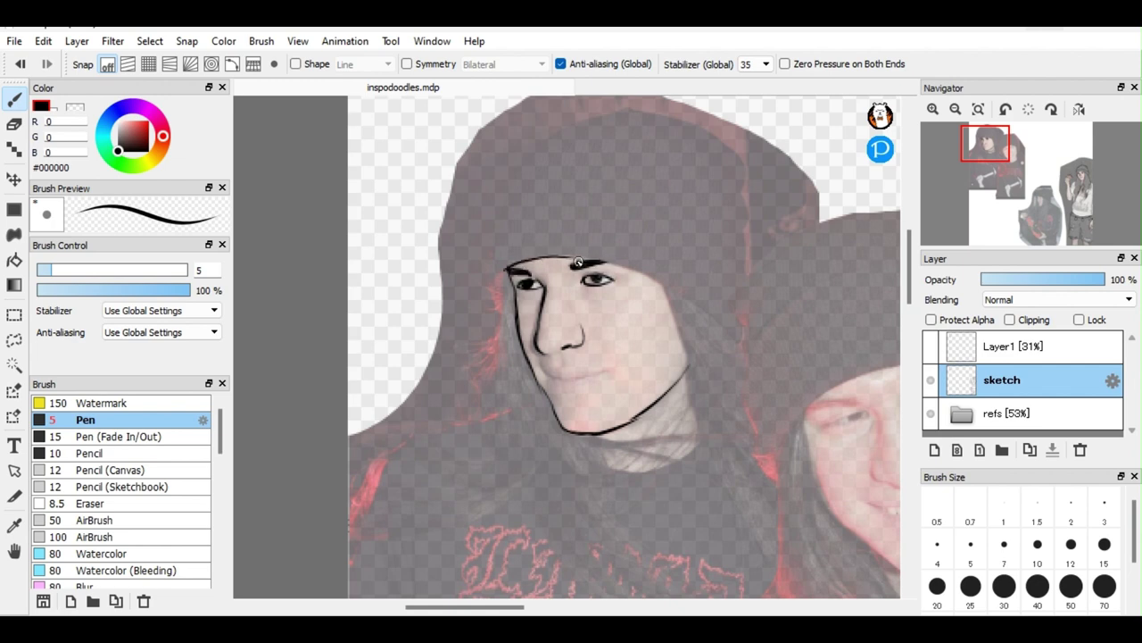
Step: Outline the first hooded figure's beanie along its brim, sides and crown, and clean up the line
{"action": "left_click_drag", "start_coordinate": [578, 263], "coordinate": [741, 337]}
{"action": "key", "text": "e"}
{"action": "key", "text": "b"}
{"action": "left_click_drag", "start_coordinate": [741, 191], "coordinate": [746, 234]}
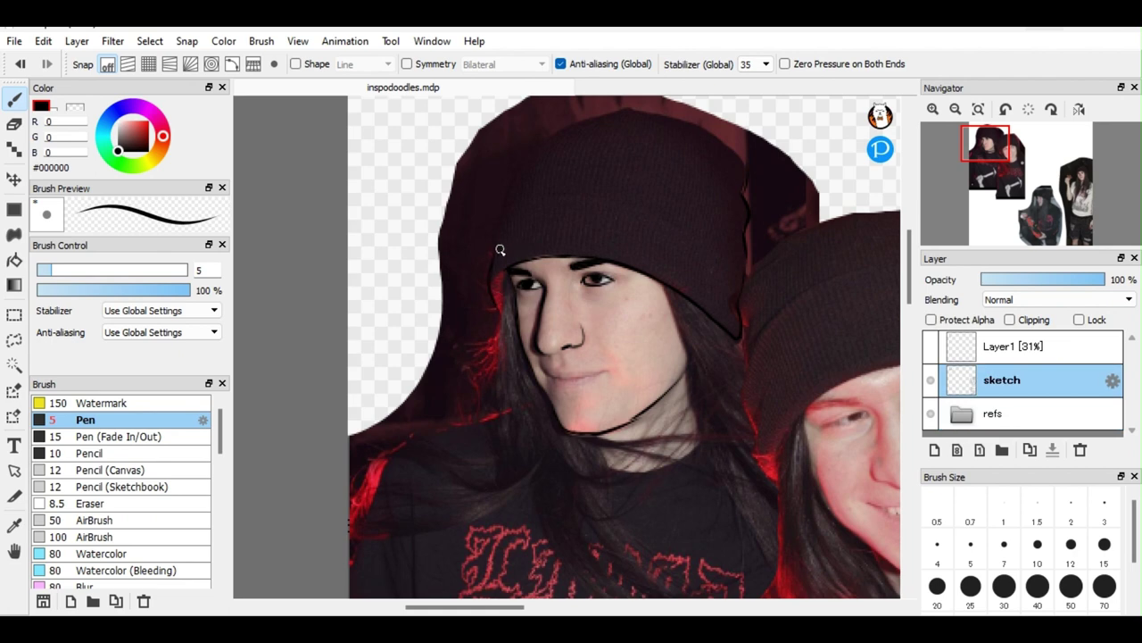
{"action": "mouse_move", "coordinate": [500, 250]}
{"action": "left_mouse_down"}
{"action": "mouse_move", "coordinate": [501, 185]}
{"action": "mouse_move", "coordinate": [622, 110]}
{"action": "mouse_move", "coordinate": [728, 143]}
{"action": "mouse_move", "coordinate": [746, 174]}
{"action": "left_mouse_up"}
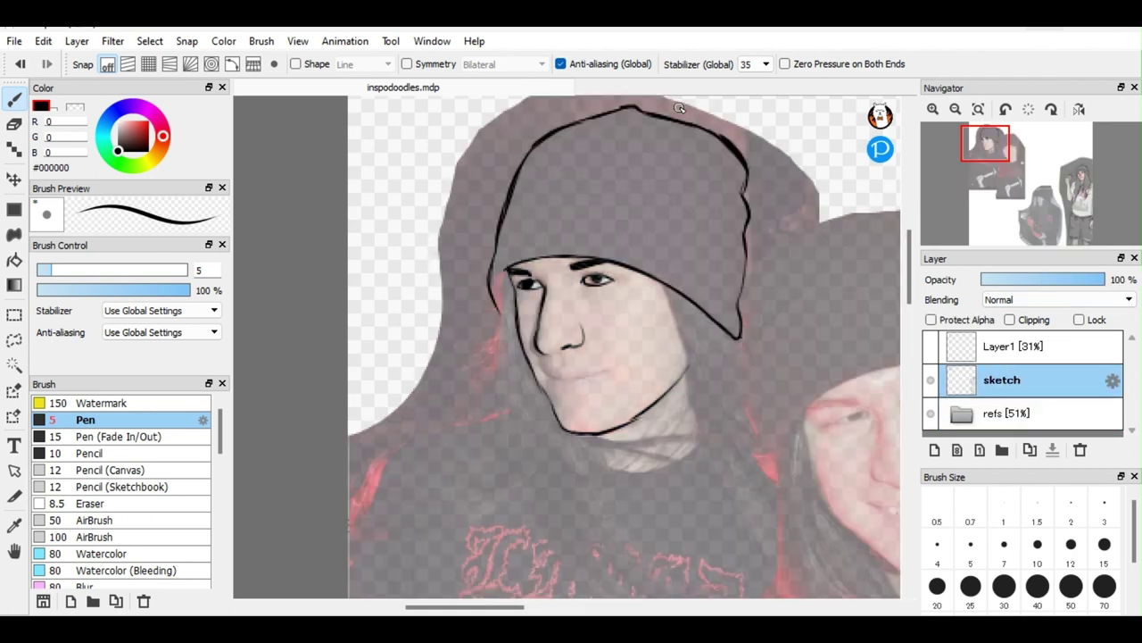
{"action": "key", "text": "e"}
{"action": "key", "text": "b"}
{"action": "key", "text": "e"}
{"action": "key", "text": "b"}
Step: Draw the long hair strands running from beside the face down across the first figure's chest
{"action": "left_click_drag", "start_coordinate": [498, 268], "coordinate": [504, 335]}
{"action": "left_click_drag", "start_coordinate": [549, 187], "coordinate": [565, 335]}
{"action": "left_click_drag", "start_coordinate": [564, 263], "coordinate": [692, 464]}
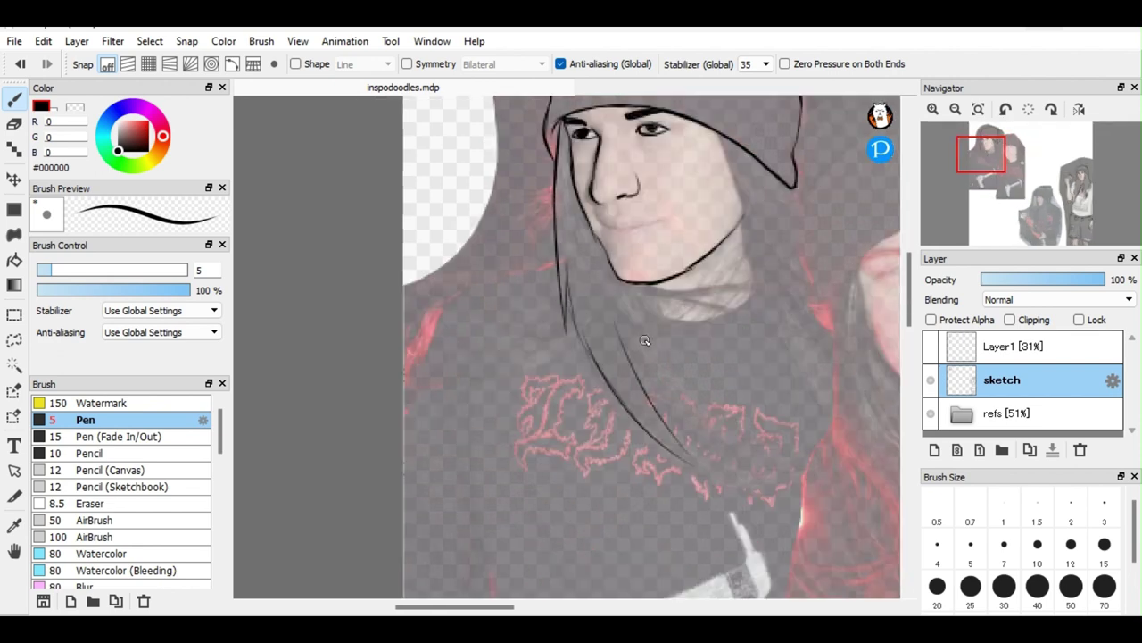
{"action": "left_click_drag", "start_coordinate": [616, 348], "coordinate": [679, 455]}
Step: Draw thin hair strands sweeping across the neck from under the first figure's chin
{"action": "mouse_move", "coordinate": [646, 288]}
{"action": "left_mouse_down"}
{"action": "mouse_move", "coordinate": [776, 295]}
{"action": "mouse_move", "coordinate": [786, 312]}
{"action": "left_mouse_up"}
{"action": "key", "text": "ctrl+Left"}
{"action": "left_click_drag", "start_coordinate": [614, 298], "coordinate": [662, 385]}
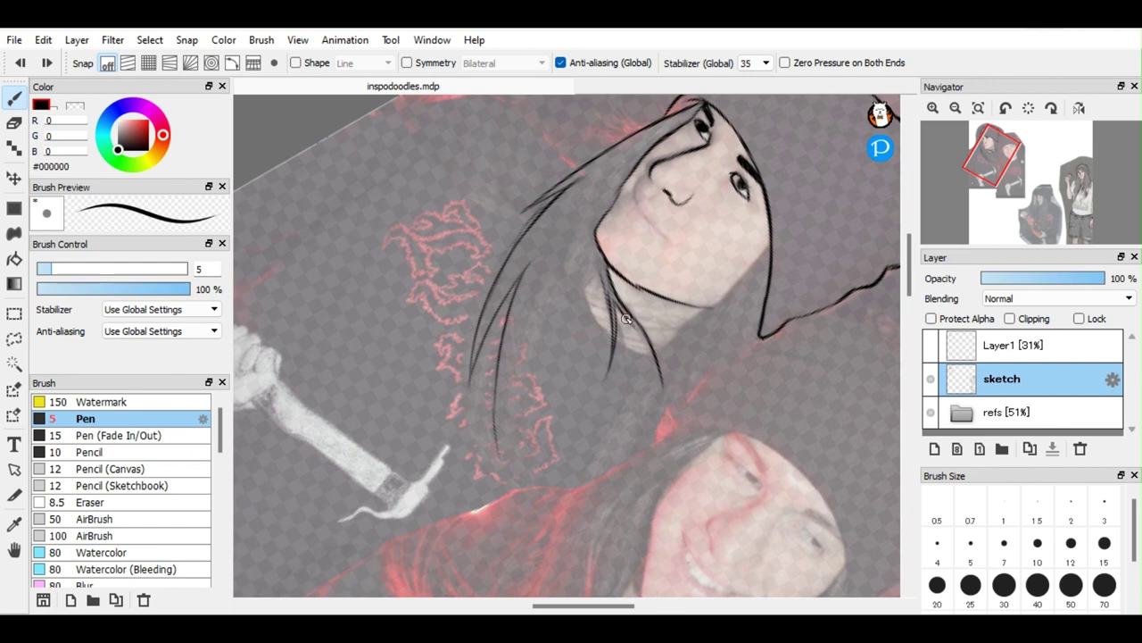
{"action": "key", "text": "ctrl+Right"}
Step: Draw further long strands from the chin over the chest, reworking the short inner strands
{"action": "left_click_drag", "start_coordinate": [519, 282], "coordinate": [624, 453]}
{"action": "mouse_move", "coordinate": [518, 350]}
{"action": "left_mouse_down"}
{"action": "mouse_move", "coordinate": [592, 435]}
{"action": "mouse_move", "coordinate": [642, 460]}
{"action": "left_mouse_up"}
{"action": "key", "text": "ctrl+z"}
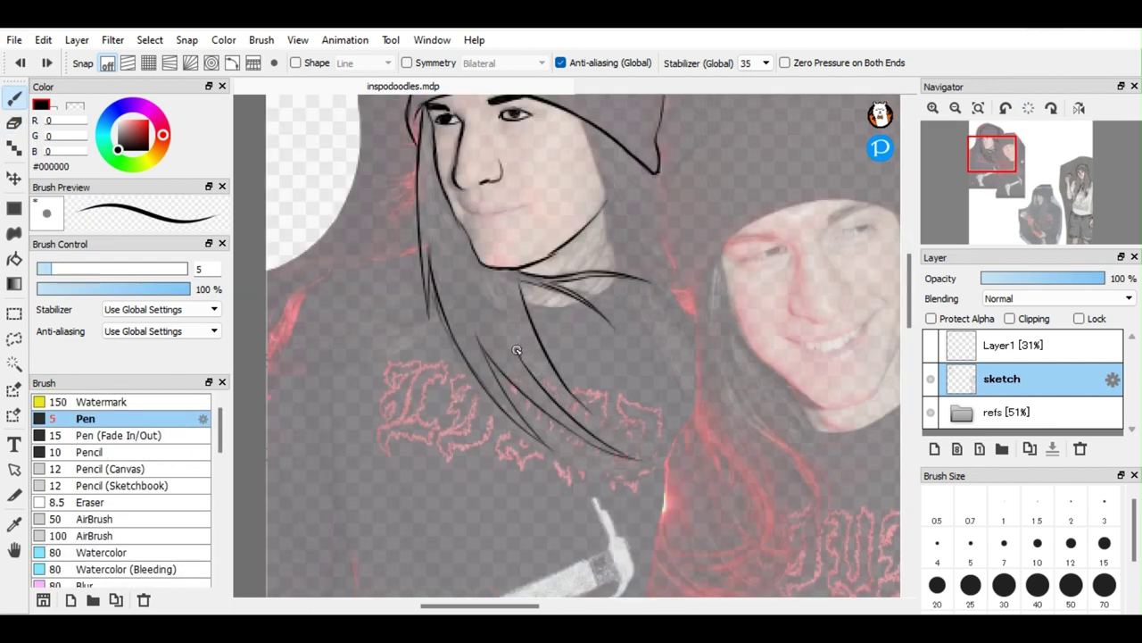
{"action": "key", "text": "ctrl+z"}
{"action": "left_click_drag", "start_coordinate": [516, 350], "coordinate": [584, 411]}
Step: Hatch the bridge of the first figure's nose and draw the mouth line, reworking the strokes
{"action": "scroll", "coordinate": [581, 256], "scroll_direction": "up", "scroll_amount": 2}
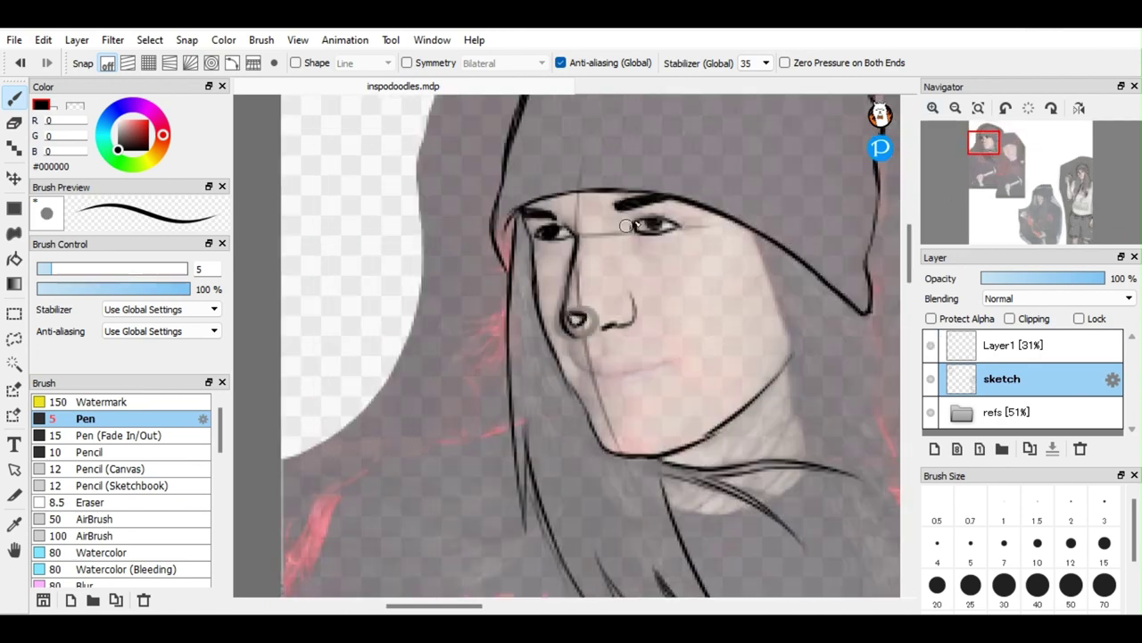
{"action": "mouse_move", "coordinate": [582, 250]}
{"action": "left_mouse_down"}
{"action": "mouse_move", "coordinate": [599, 256]}
{"action": "mouse_move", "coordinate": [603, 282]}
{"action": "left_mouse_up"}
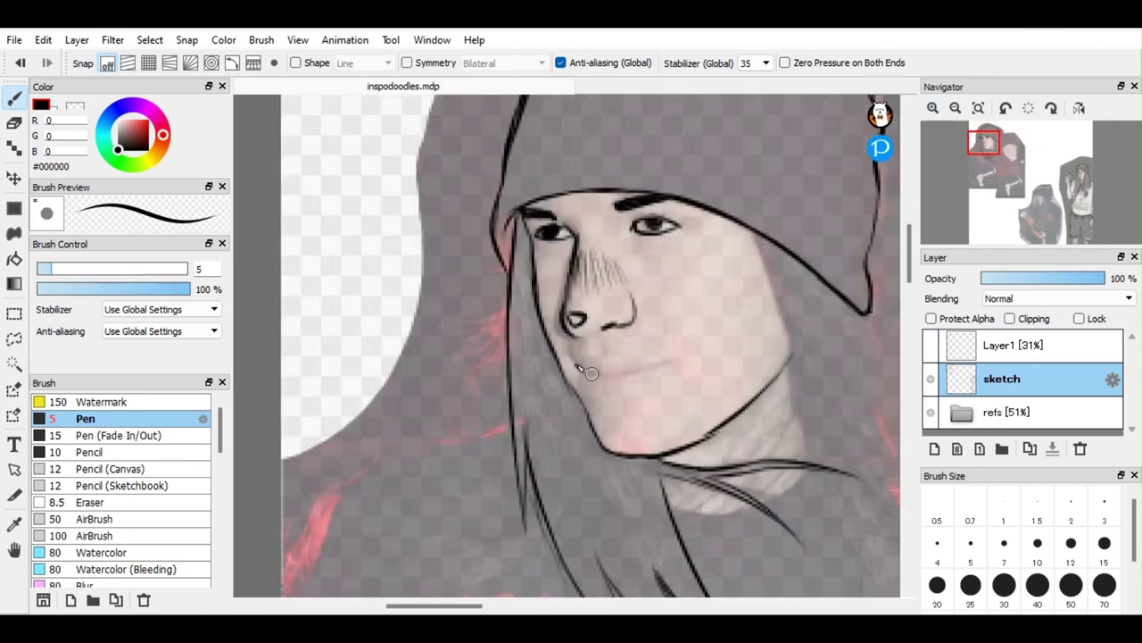
{"action": "left_click_drag", "start_coordinate": [584, 365], "coordinate": [669, 363]}
{"action": "key", "text": "ctrl+z"}
{"action": "key", "text": "ctrl+z"}
Step: Draw the first figure's cheek and neck edge and the curved neckline below the chin
{"action": "scroll", "coordinate": [786, 311], "scroll_direction": "down", "scroll_amount": 3}
{"action": "mouse_move", "coordinate": [734, 116]}
{"action": "left_mouse_down"}
{"action": "mouse_move", "coordinate": [785, 310]}
{"action": "mouse_move", "coordinate": [772, 366]}
{"action": "left_mouse_up"}
{"action": "mouse_move", "coordinate": [648, 393]}
{"action": "left_mouse_down"}
{"action": "mouse_move", "coordinate": [712, 389]}
{"action": "mouse_move", "coordinate": [767, 368]}
{"action": "left_mouse_up"}
Step: Draw the long hair strands hanging behind the first figure's neck and below the beanie's corner
{"action": "left_click_drag", "start_coordinate": [808, 312], "coordinate": [817, 355]}
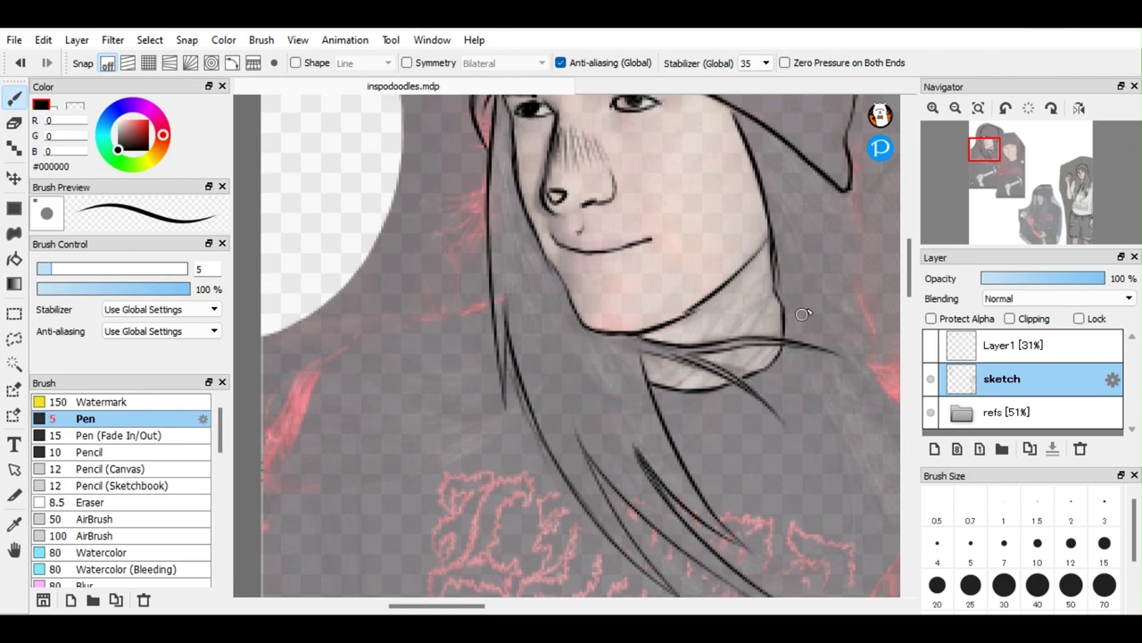
{"action": "scroll", "coordinate": [804, 340], "scroll_direction": "down", "scroll_amount": 2}
{"action": "scroll", "coordinate": [597, 219], "scroll_direction": "up", "scroll_amount": 2}
{"action": "mouse_move", "coordinate": [601, 252]}
{"action": "left_mouse_down"}
{"action": "mouse_move", "coordinate": [597, 218]}
{"action": "mouse_move", "coordinate": [639, 338]}
{"action": "mouse_move", "coordinate": [616, 419]}
{"action": "mouse_move", "coordinate": [629, 446]}
{"action": "left_mouse_up"}
Step: Outline the first figure's shoulder, the inner edge of the sleeve and the folds down the arm
{"action": "scroll", "coordinate": [440, 427], "scroll_direction": "left", "scroll_amount": 3}
{"action": "scroll", "coordinate": [440, 427], "scroll_direction": "up", "scroll_amount": 2}
{"action": "mouse_move", "coordinate": [416, 457]}
{"action": "left_mouse_down"}
{"action": "mouse_move", "coordinate": [496, 386]}
{"action": "mouse_move", "coordinate": [571, 359]}
{"action": "left_mouse_up"}
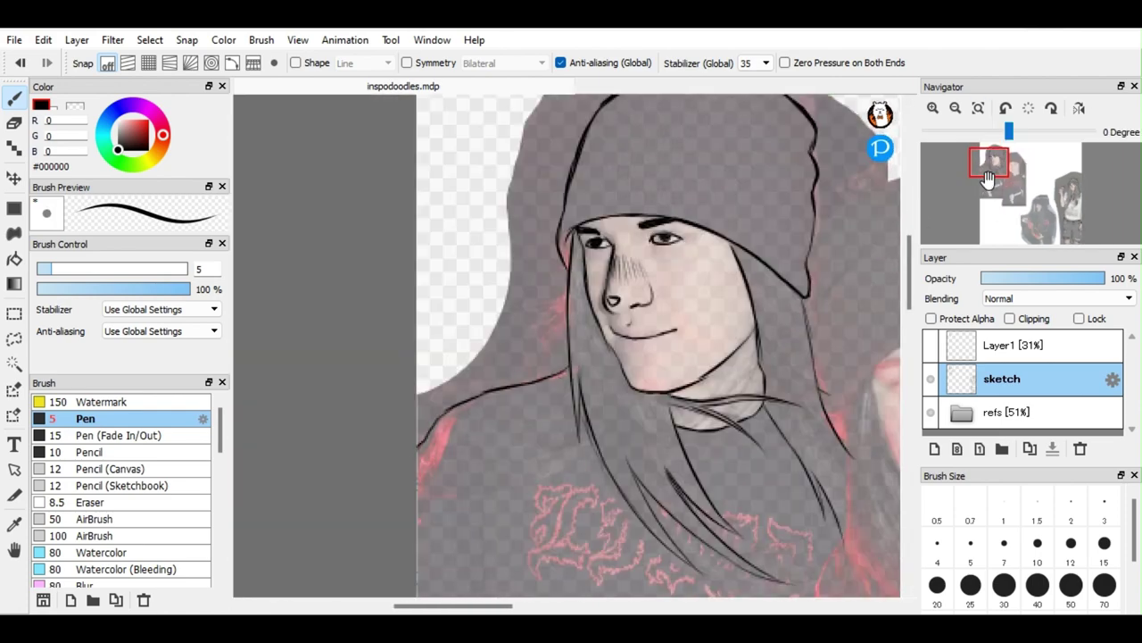
{"action": "scroll", "coordinate": [571, 359], "scroll_direction": "down", "scroll_amount": 3}
{"action": "left_click_drag", "start_coordinate": [492, 218], "coordinate": [496, 430]}
{"action": "mouse_move", "coordinate": [516, 391]}
{"action": "left_mouse_down"}
{"action": "mouse_move", "coordinate": [496, 443]}
{"action": "mouse_move", "coordinate": [493, 561]}
{"action": "left_mouse_up"}
{"action": "scroll", "coordinate": [493, 561], "scroll_direction": "down", "scroll_amount": 3}
{"action": "scroll", "coordinate": [493, 560], "scroll_direction": "left", "scroll_amount": 1}
{"action": "left_click_drag", "start_coordinate": [516, 252], "coordinate": [477, 385]}
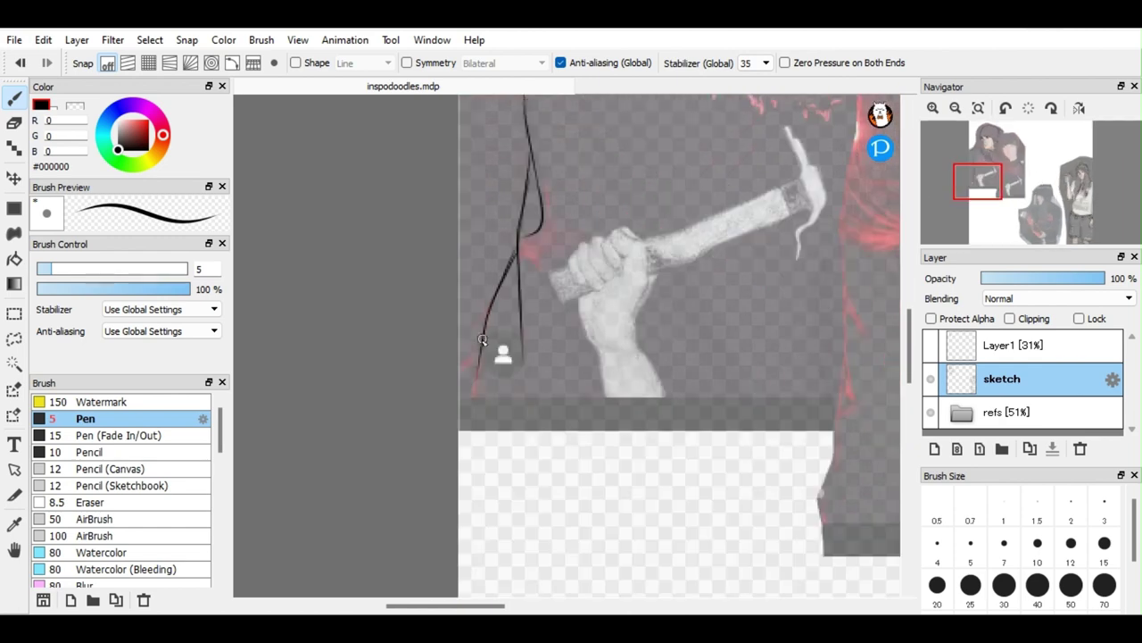
Step: Outline the shirt print's fist gripping the hammer, including its wrist and the hammer handle
{"action": "scroll", "coordinate": [476, 350], "scroll_direction": "up", "scroll_amount": 3}
{"action": "scroll", "coordinate": [463, 398], "scroll_direction": "right", "scroll_amount": 2}
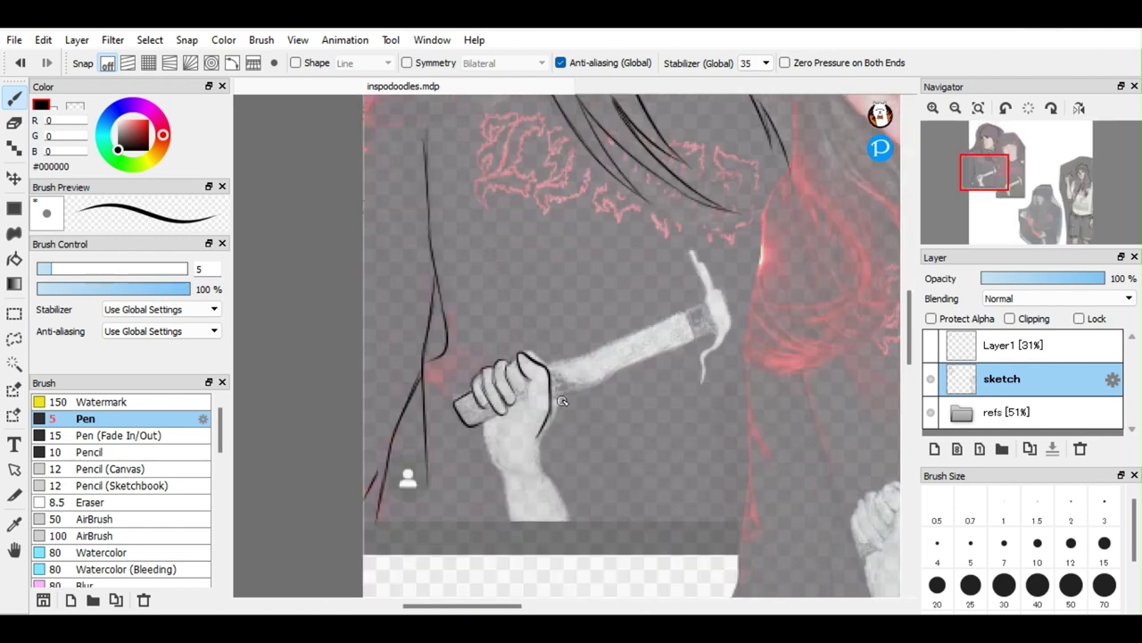
{"action": "mouse_move", "coordinate": [562, 401]}
{"action": "left_mouse_down"}
{"action": "mouse_move", "coordinate": [539, 451]}
{"action": "mouse_move", "coordinate": [575, 525]}
{"action": "left_mouse_up"}
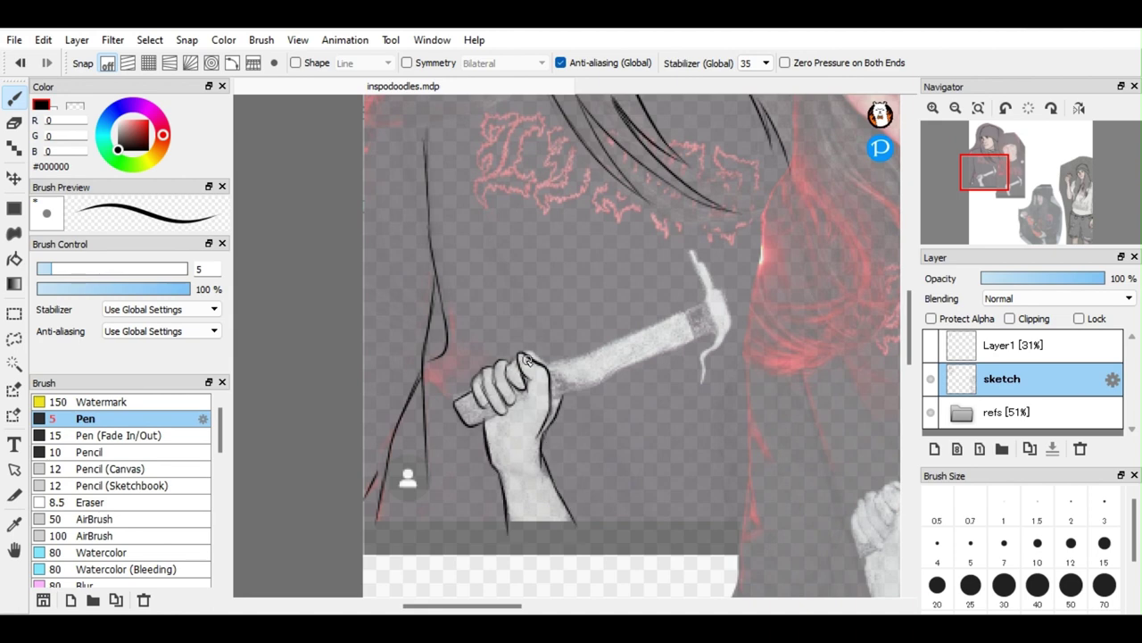
{"action": "mouse_move", "coordinate": [581, 354]}
{"action": "left_mouse_down"}
{"action": "mouse_move", "coordinate": [705, 303]}
{"action": "mouse_move", "coordinate": [592, 386]}
{"action": "mouse_move", "coordinate": [553, 398]}
{"action": "left_mouse_up"}
{"action": "left_click", "coordinate": [999, 412]}
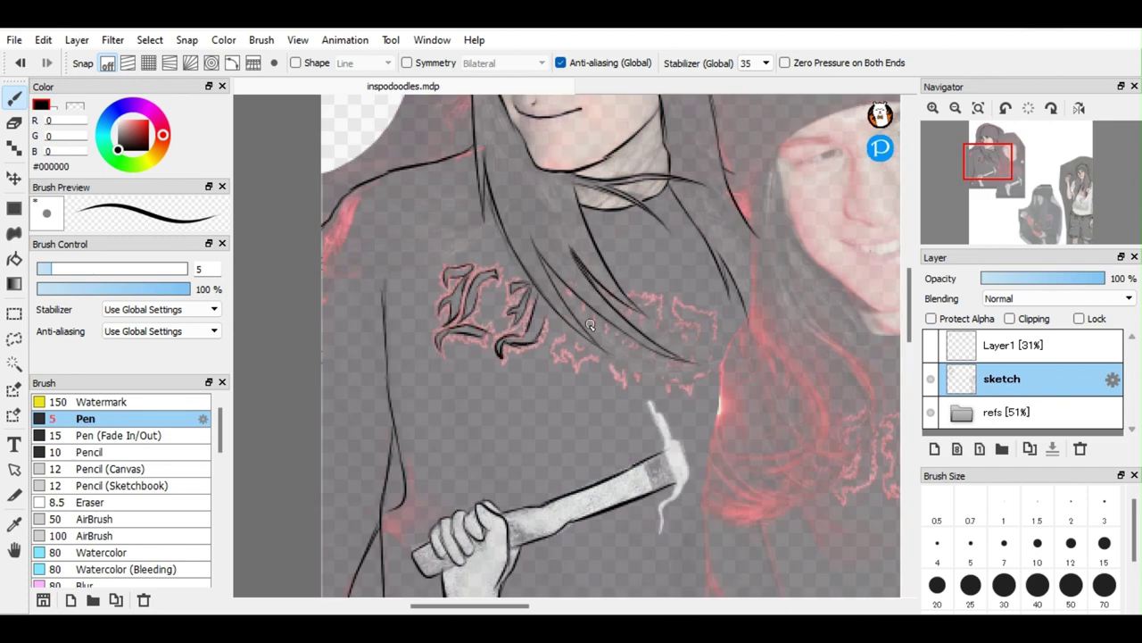
Step: Try tracing the blackletter lettering across the first figure's chest and undo the strokes
{"action": "left_click_drag", "start_coordinate": [568, 350], "coordinate": [578, 320]}
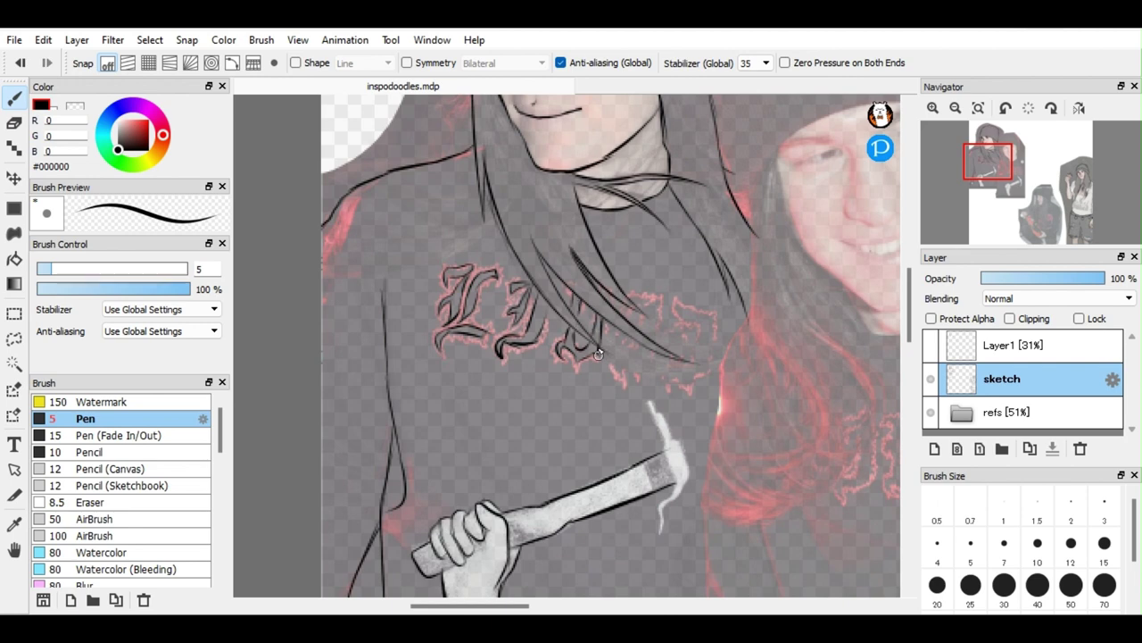
{"action": "key", "text": "ctrl+z"}
{"action": "key", "text": "ctrl+z"}
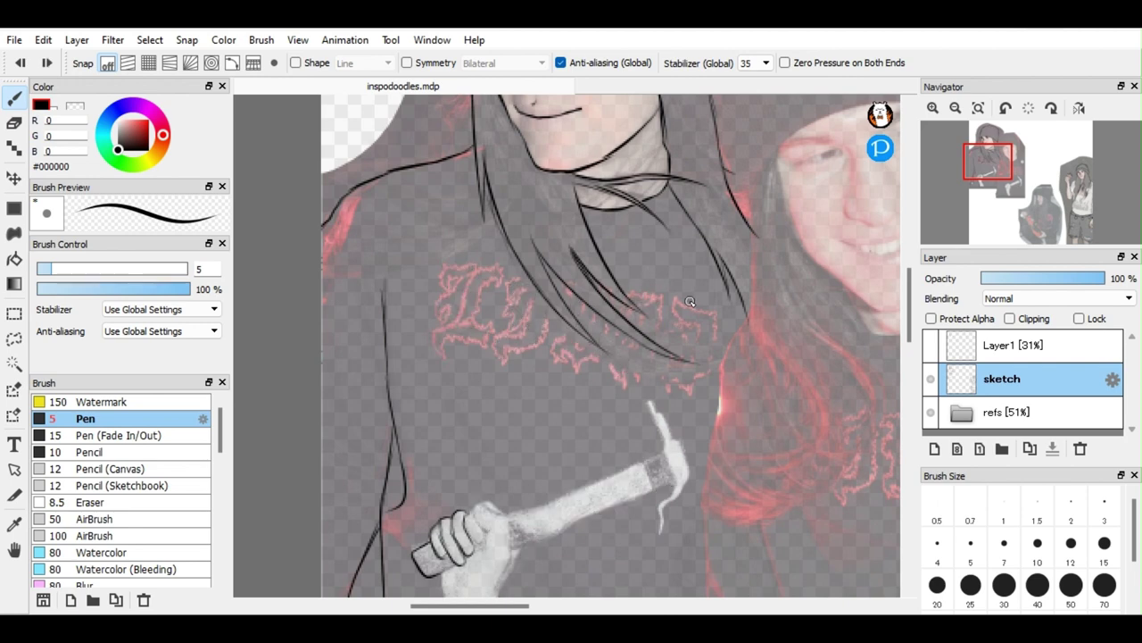
{"action": "key", "text": "e"}
{"action": "key", "text": "b"}
Step: On Layer1, draw cross guidelines and a nose circle over the second, smiling figure's face
{"action": "key", "text": "ctrl+minus"}
{"action": "left_click", "coordinate": [1013, 344]}
{"action": "scroll", "coordinate": [506, 303], "scroll_direction": "up", "scroll_amount": 2}
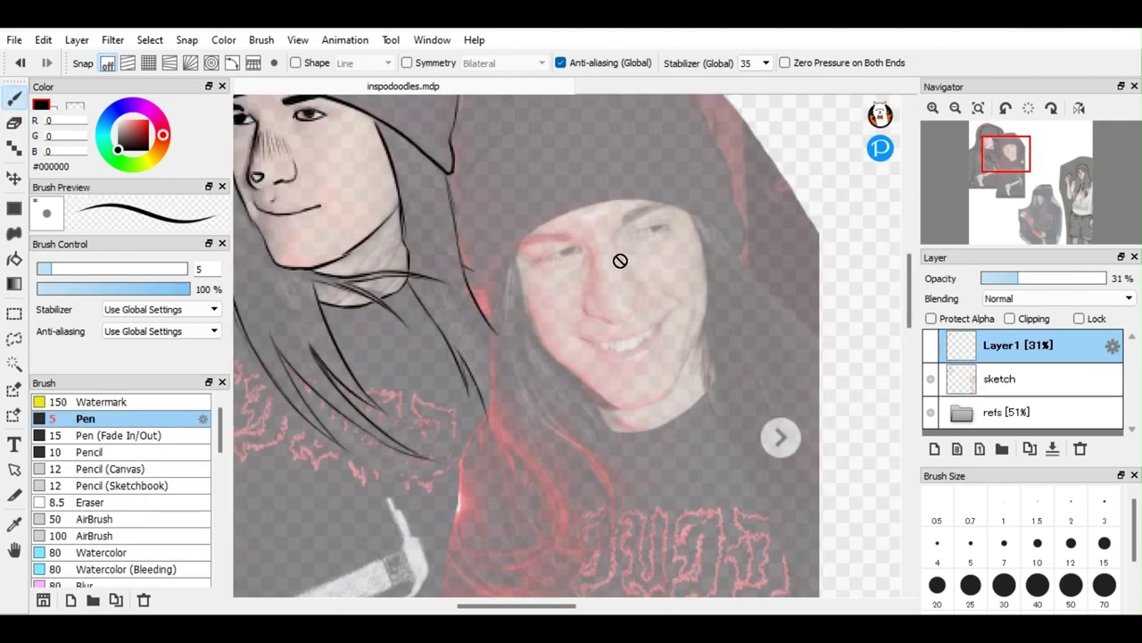
{"action": "left_click_drag", "start_coordinate": [589, 207], "coordinate": [644, 403]}
{"action": "left_click_drag", "start_coordinate": [665, 228], "coordinate": [535, 260]}
{"action": "left_click_drag", "start_coordinate": [618, 299], "coordinate": [619, 300]}
Step: On the sketch layer, trace the smiling figure's face outline, nose and open grin
{"action": "left_click", "coordinate": [1001, 379]}
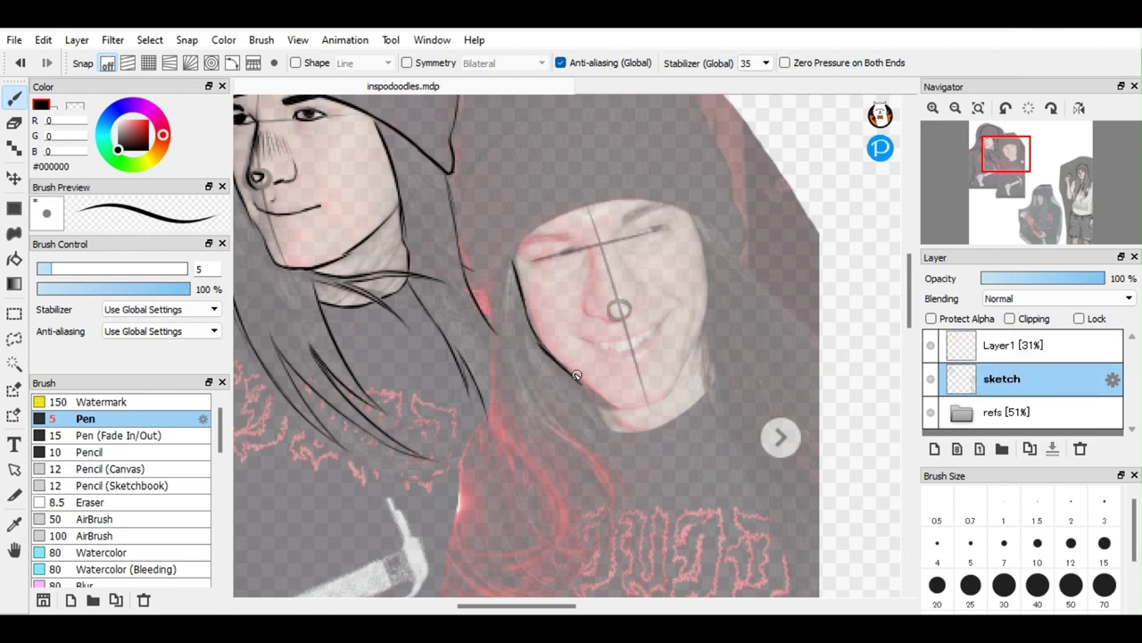
{"action": "left_click_drag", "start_coordinate": [577, 375], "coordinate": [634, 412]}
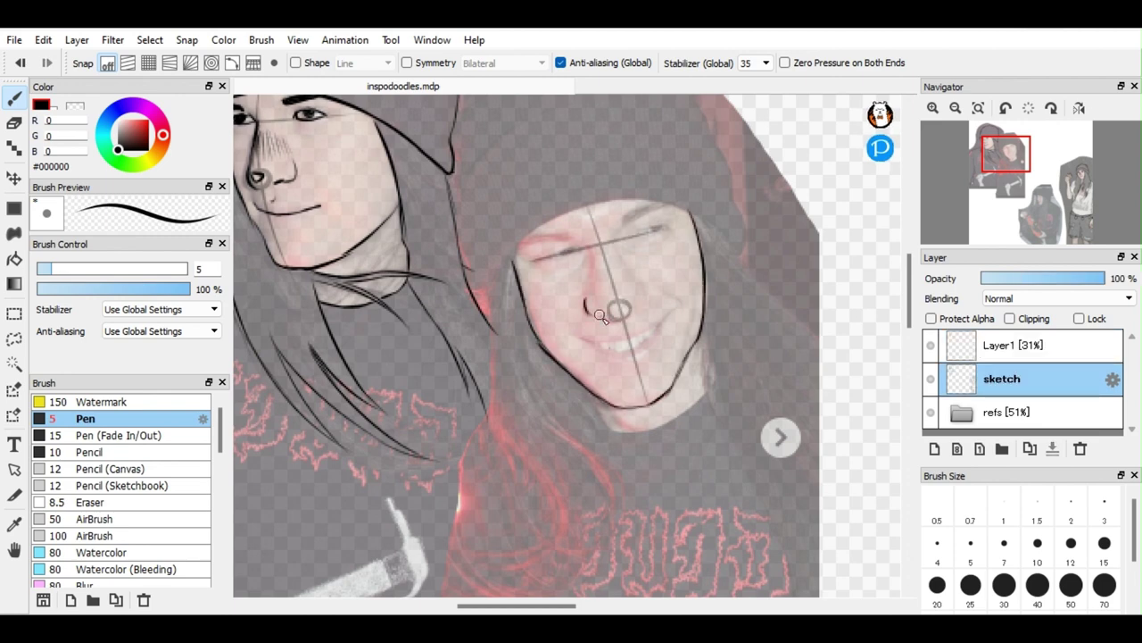
{"action": "scroll", "coordinate": [646, 301], "scroll_direction": "up", "scroll_amount": 1}
{"action": "left_click_drag", "start_coordinate": [671, 253], "coordinate": [677, 286]}
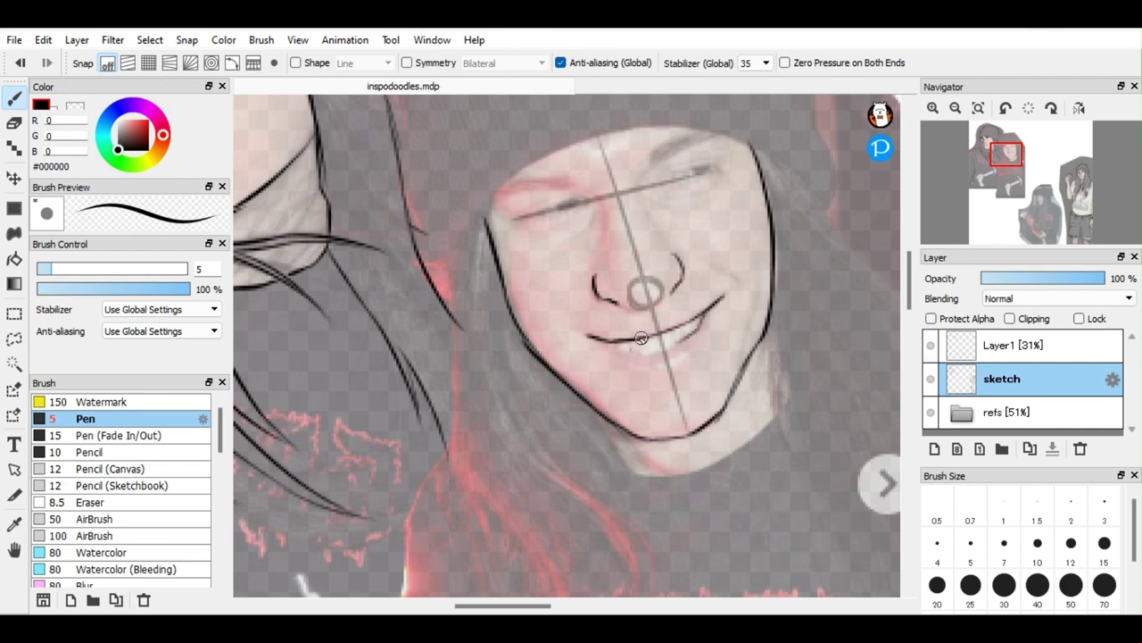
{"action": "key", "text": "ctrl+z"}
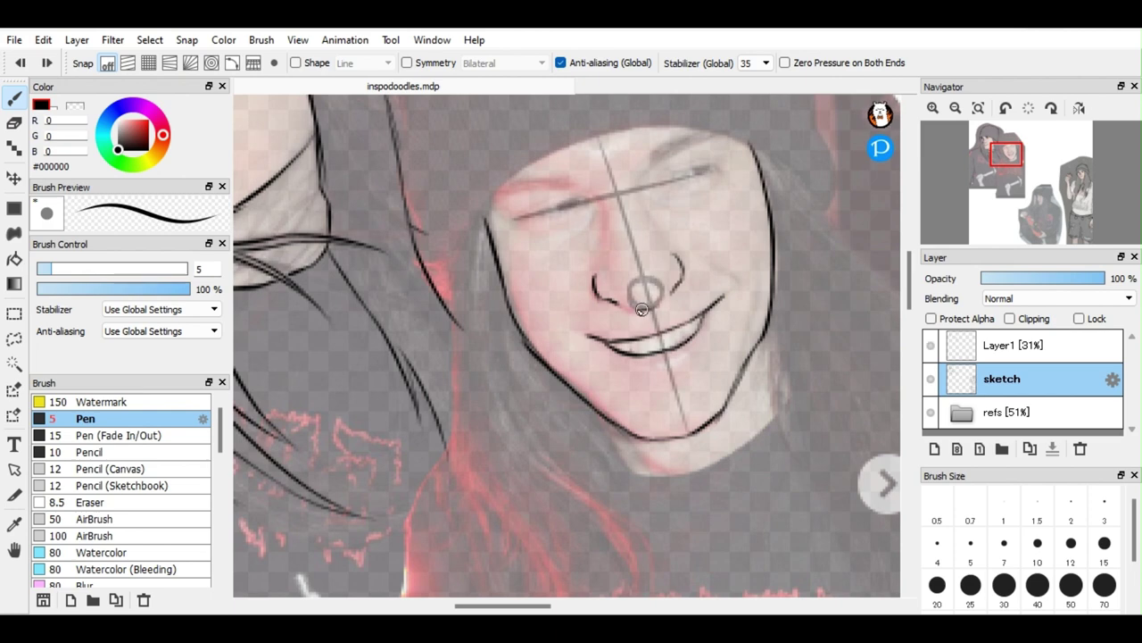
{"action": "left_click_drag", "start_coordinate": [665, 303], "coordinate": [621, 311]}
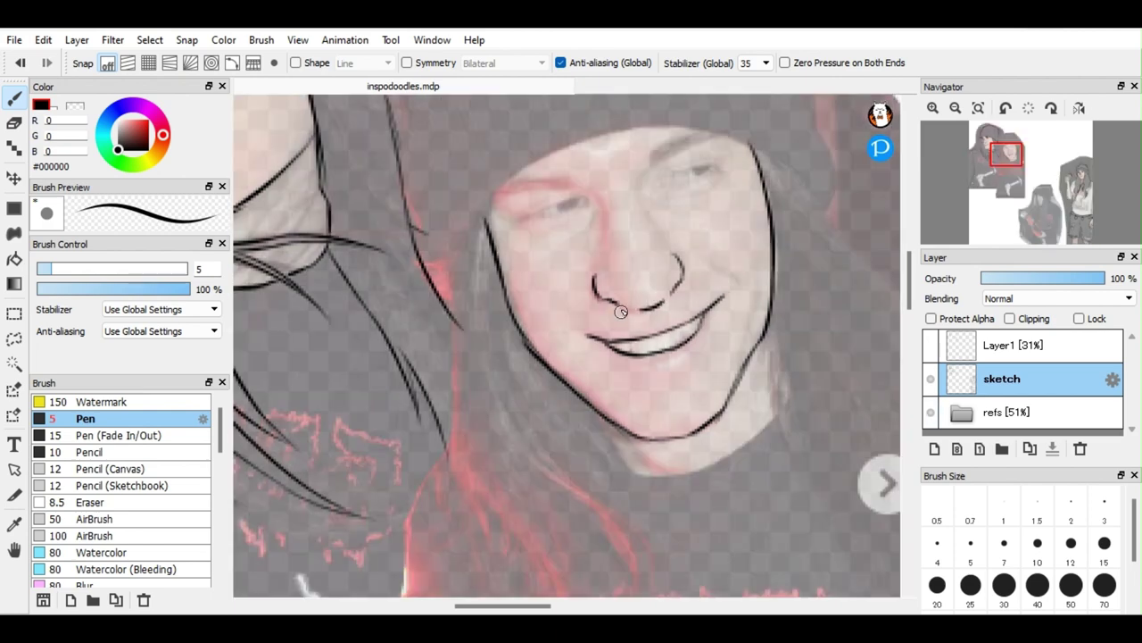
Step: Hatch the bridge of the smiling figure's nose, checking the drawing in a mirrored view
{"action": "left_click_drag", "start_coordinate": [625, 210], "coordinate": [661, 258]}
{"action": "key", "text": "h"}
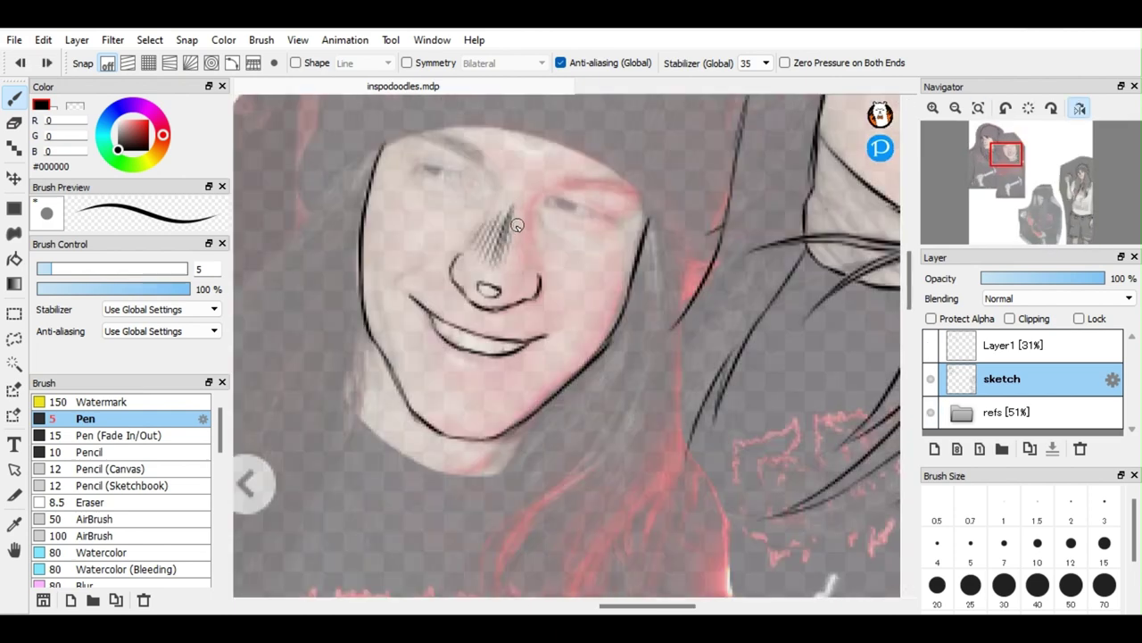
{"action": "left_click_drag", "start_coordinate": [518, 224], "coordinate": [506, 264]}
{"action": "key", "text": "h"}
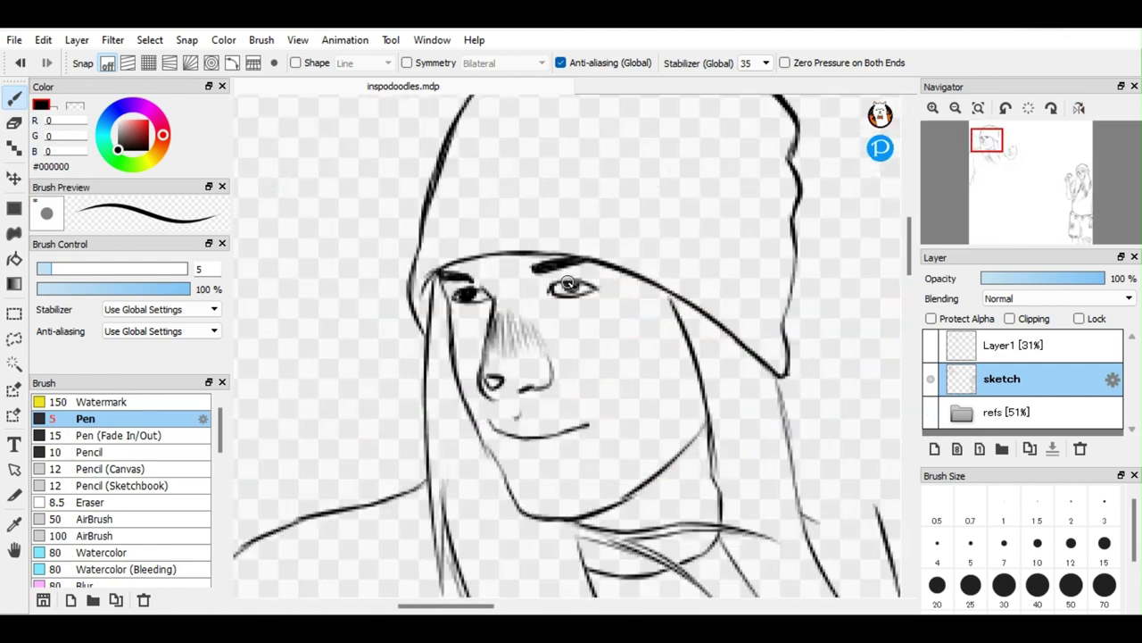
Step: Refine the pupils and lines of the first figure's eyes
{"action": "key", "text": "e"}
{"action": "key", "text": "b"}
{"action": "mouse_move", "coordinate": [470, 302]}
{"action": "left_mouse_down"}
{"action": "mouse_move", "coordinate": [489, 282]}
{"action": "mouse_move", "coordinate": [464, 290]}
{"action": "left_mouse_up"}
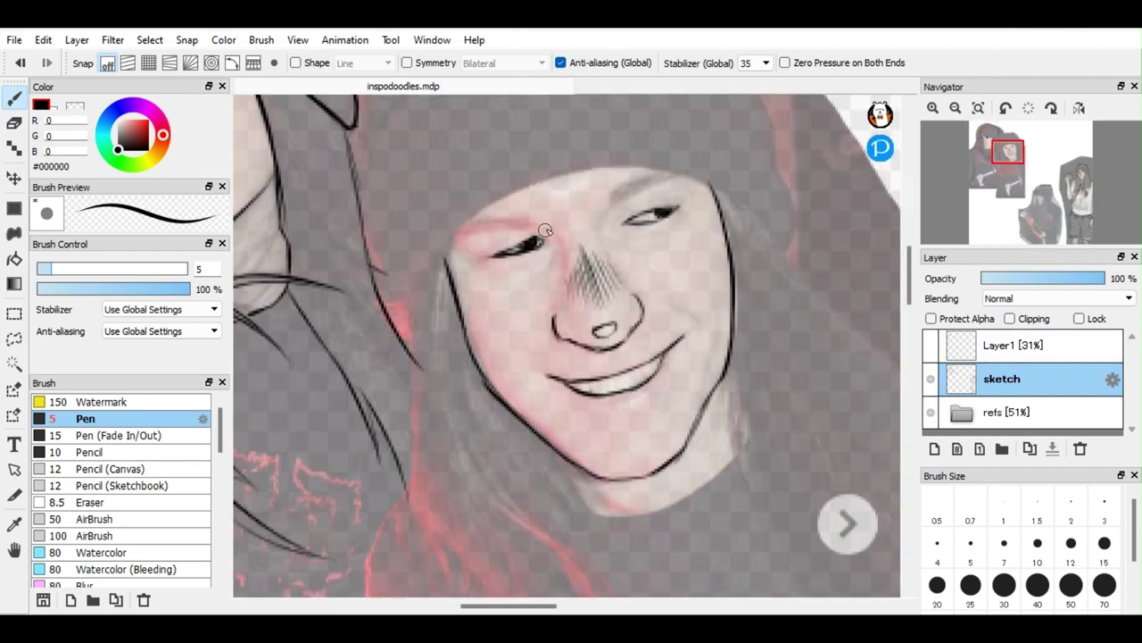
Step: Draw the smiling figure's thick black eyebrows and add the tooth lines inside the grin
{"action": "left_click_drag", "start_coordinate": [614, 198], "coordinate": [688, 167]}
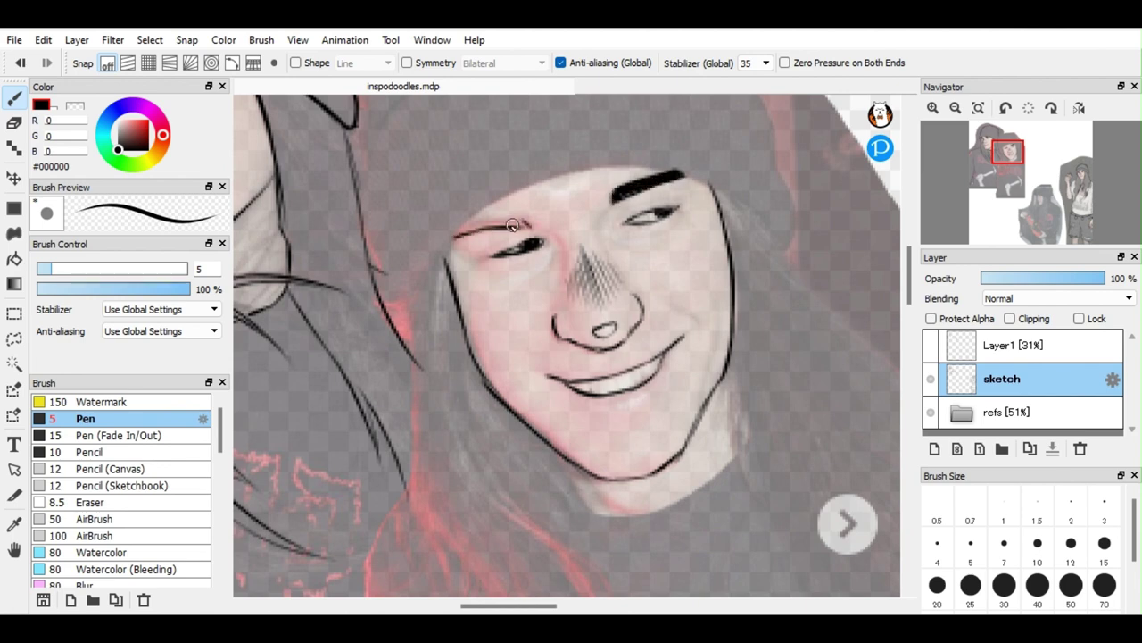
{"action": "left_click_drag", "start_coordinate": [455, 225], "coordinate": [530, 218]}
{"action": "scroll", "coordinate": [629, 390], "scroll_direction": "up", "scroll_amount": 1}
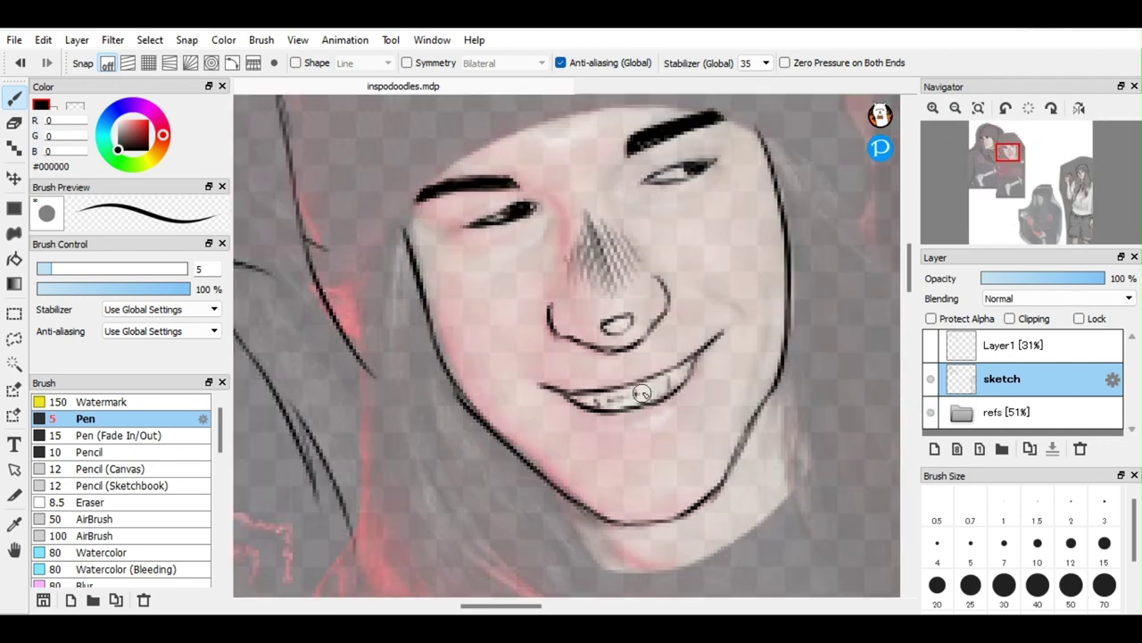
{"action": "scroll", "coordinate": [753, 344], "scroll_direction": "down", "scroll_amount": 3}
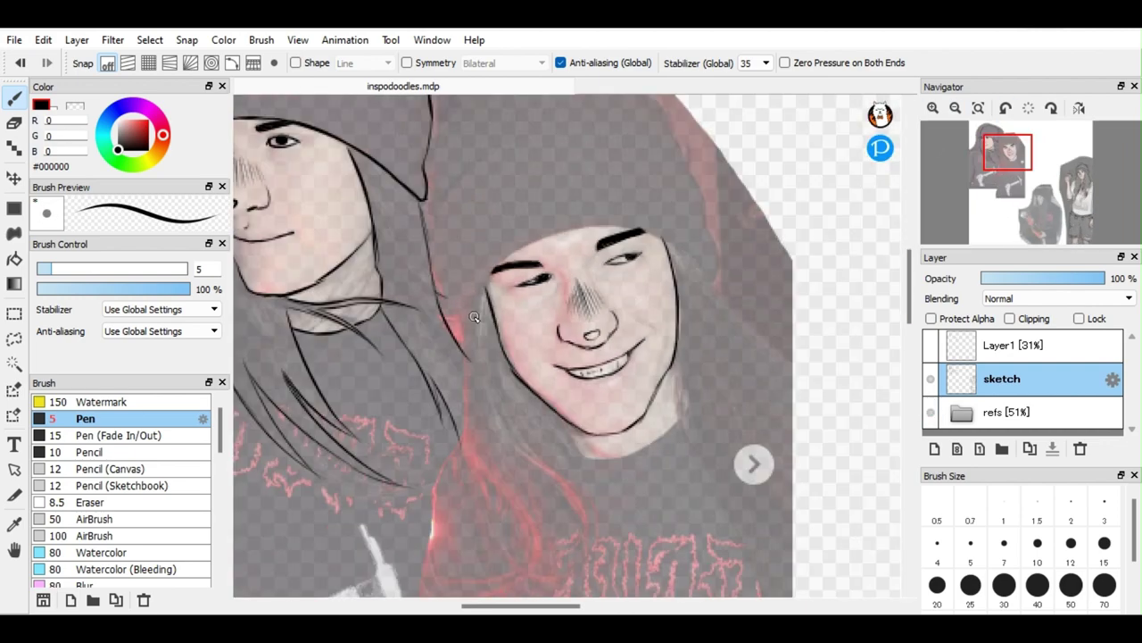
Step: Trace the lower edge of the smiling figure's beanie brim and continue up around its far side
{"action": "scroll", "coordinate": [777, 322], "scroll_direction": "up", "scroll_amount": 2}
{"action": "key", "text": "e"}
{"action": "key", "text": "b"}
{"action": "key", "text": "ctrl+plus"}
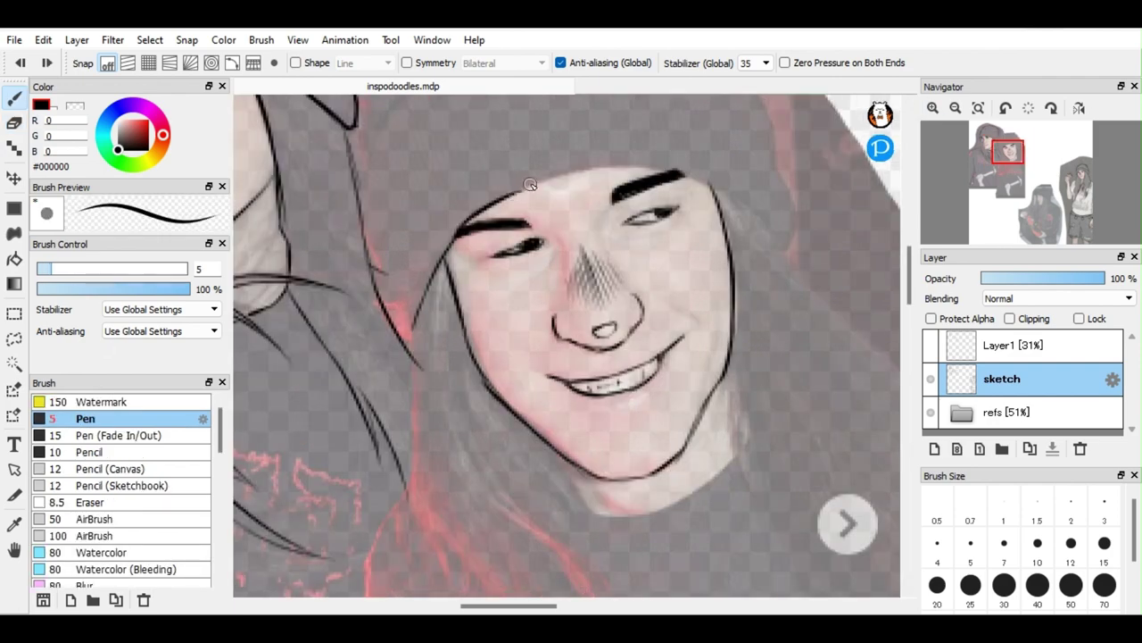
{"action": "left_click_drag", "start_coordinate": [622, 166], "coordinate": [781, 244]}
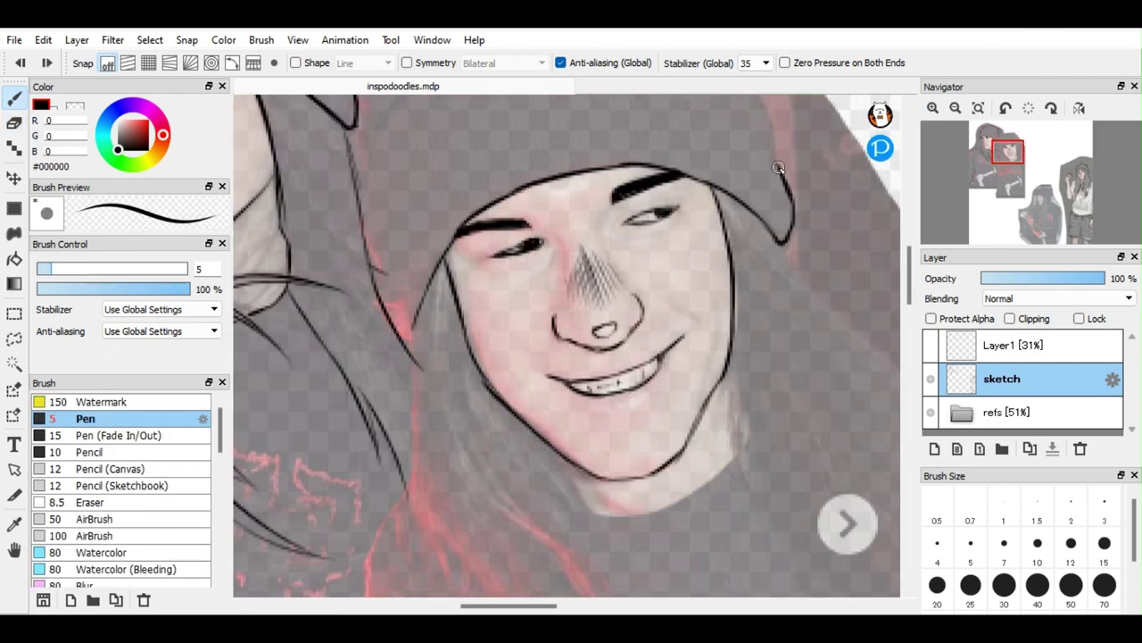
{"action": "left_click_drag", "start_coordinate": [778, 168], "coordinate": [766, 103]}
{"action": "key", "text": "e"}
{"action": "key", "text": "b"}
Step: Trace the smiling figure's outer hair edge and the beanie's upper fold line, checking the drawing in a mirrored view
{"action": "left_click_drag", "start_coordinate": [415, 522], "coordinate": [406, 304]}
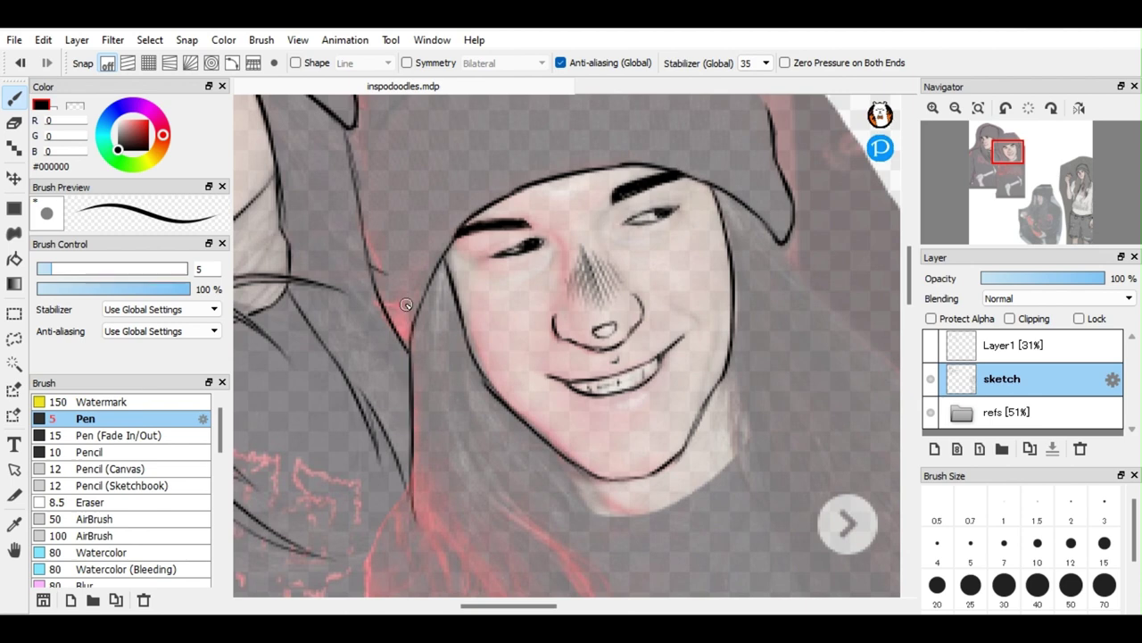
{"action": "key", "text": "e"}
{"action": "key", "text": "b"}
{"action": "mouse_move", "coordinate": [378, 178]}
{"action": "left_mouse_down"}
{"action": "mouse_move", "coordinate": [419, 214]}
{"action": "mouse_move", "coordinate": [684, 175]}
{"action": "mouse_move", "coordinate": [774, 179]}
{"action": "left_mouse_up"}
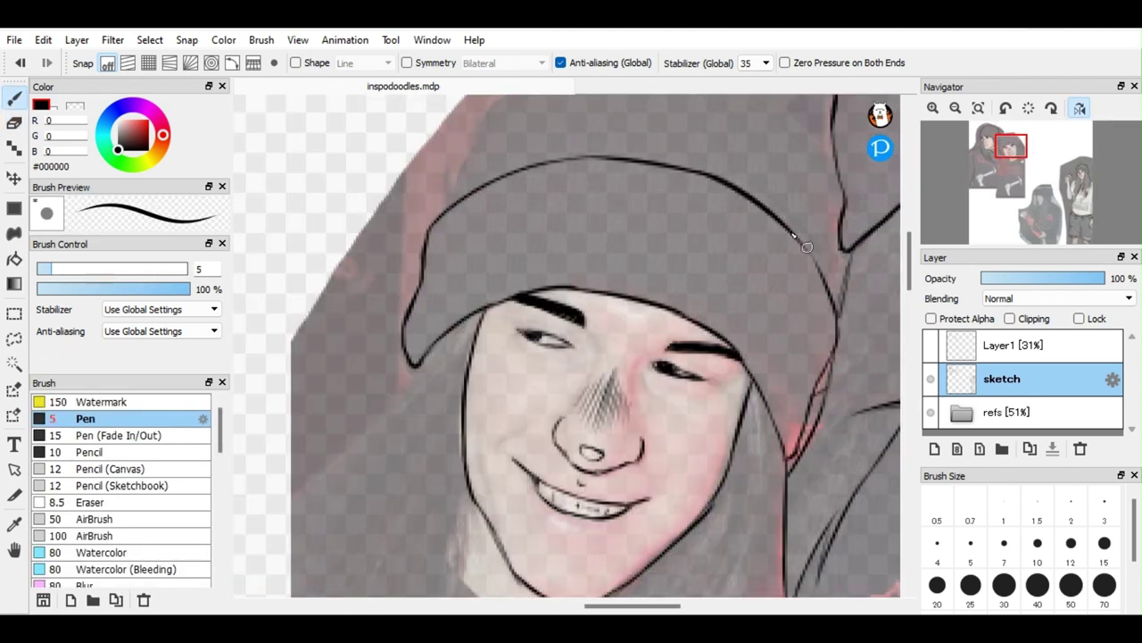
{"action": "left_click", "coordinate": [1080, 107]}
{"action": "left_click", "coordinate": [1011, 156]}
{"action": "left_click_drag", "start_coordinate": [1011, 156], "coordinate": [1000, 139]}
{"action": "key", "text": "e"}
{"action": "key", "text": "b"}
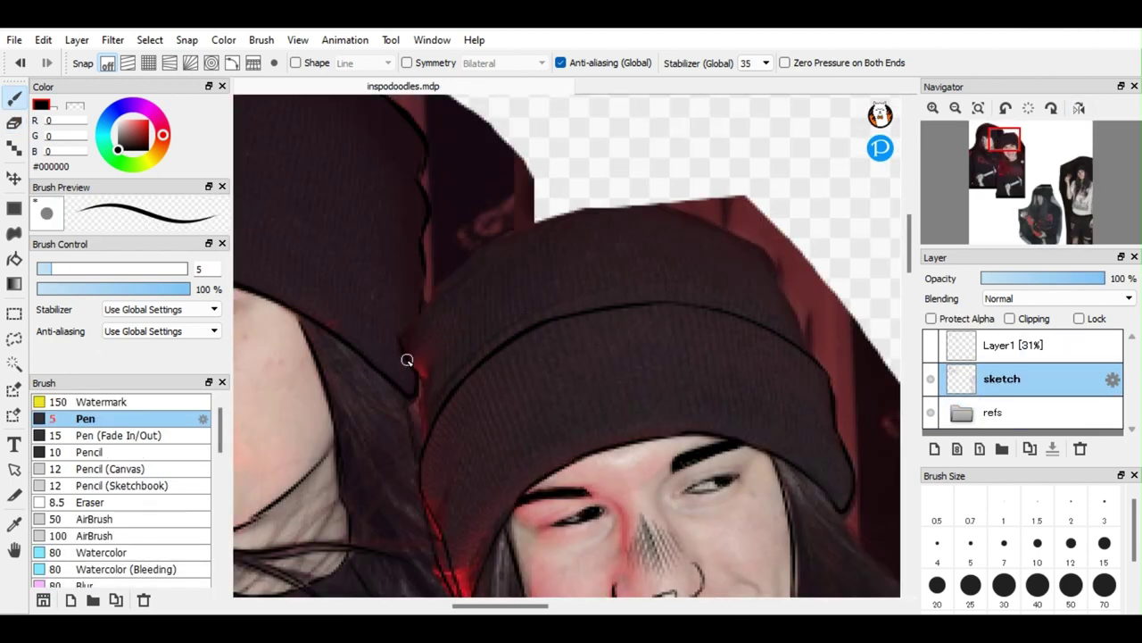
Step: Trace the crown of the smiling figure's beanie and the fold line across the first figure's beanie
{"action": "key", "text": "e"}
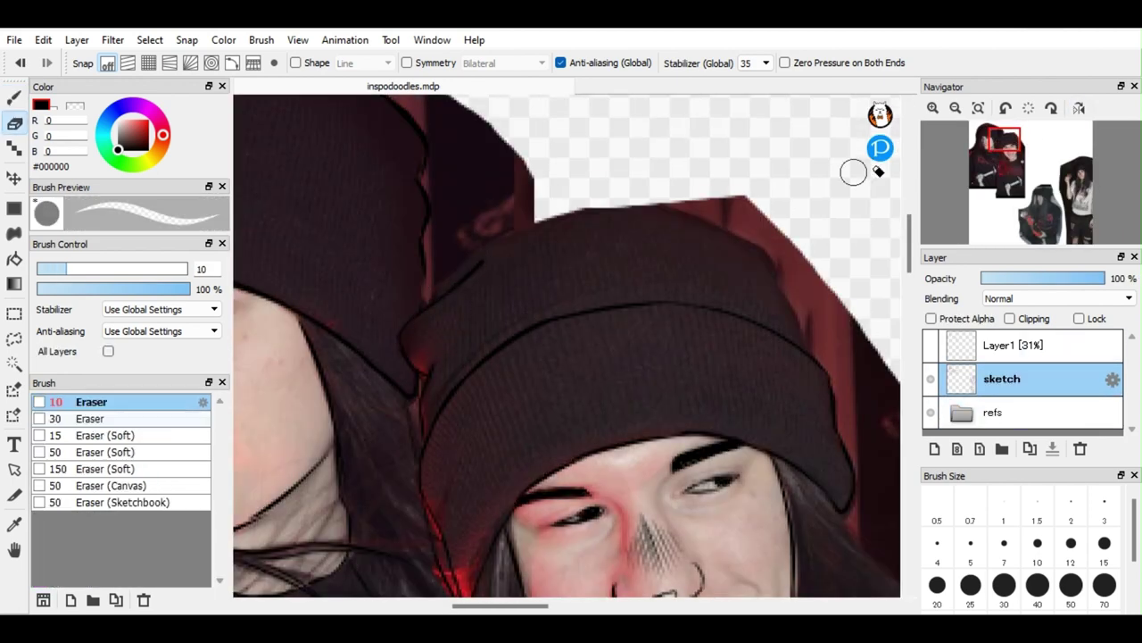
{"action": "key", "text": "b"}
{"action": "key", "text": "ctrl+0"}
{"action": "key", "text": "e"}
{"action": "key", "text": "b"}
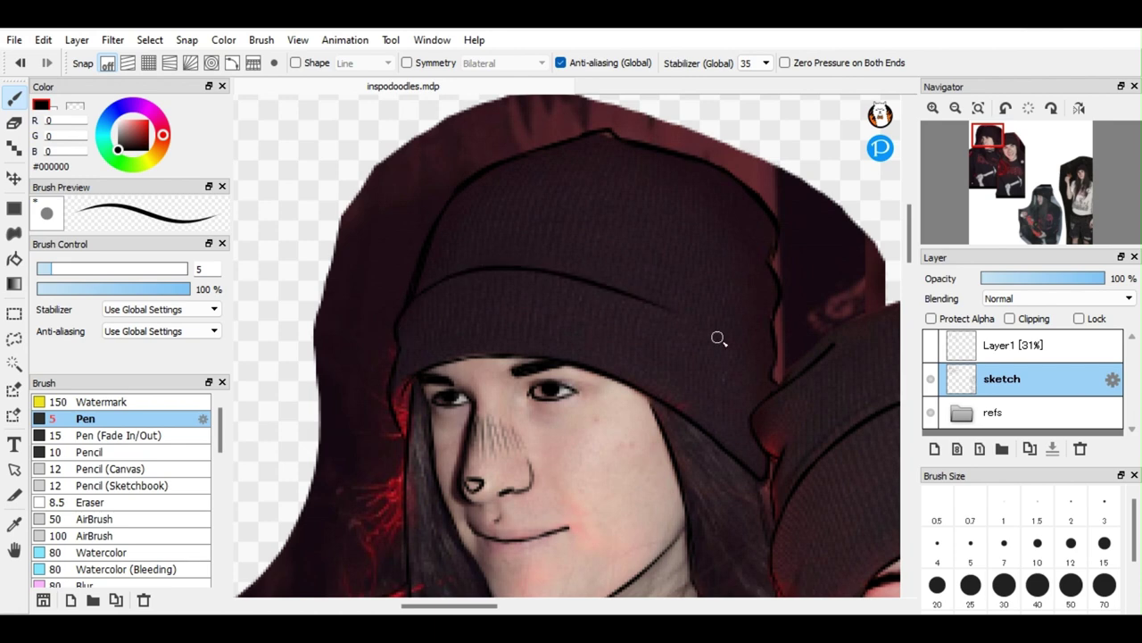
{"action": "mouse_move", "coordinate": [893, 327]}
{"action": "left_mouse_down"}
{"action": "mouse_move", "coordinate": [438, 263]}
{"action": "mouse_move", "coordinate": [633, 184]}
{"action": "mouse_move", "coordinate": [683, 183]}
{"action": "mouse_move", "coordinate": [809, 330]}
{"action": "left_mouse_up"}
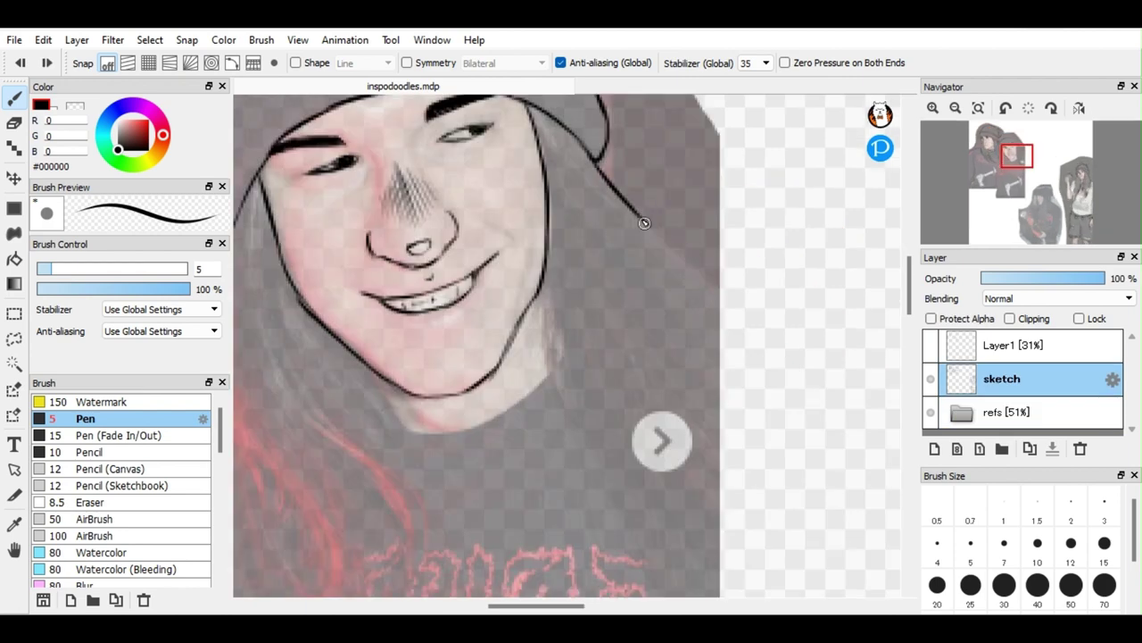
Step: Trace the smiling figure's outer contour running down from the beanie to the shoulder, and the side of the neck
{"action": "left_click_drag", "start_coordinate": [616, 192], "coordinate": [754, 341]}
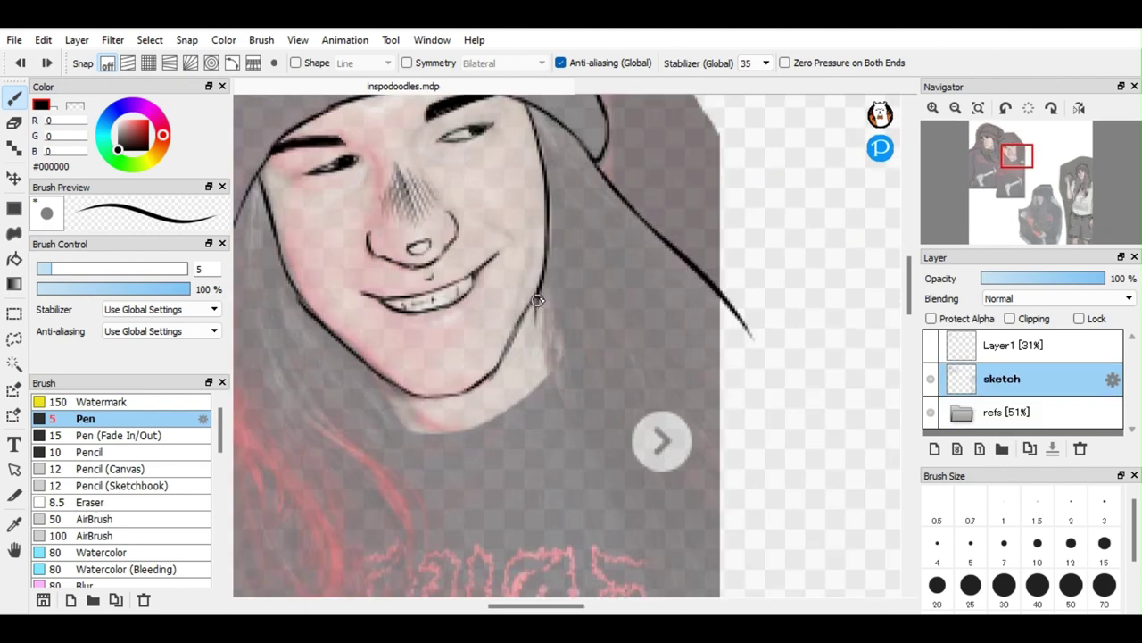
{"action": "left_click_drag", "start_coordinate": [540, 281], "coordinate": [586, 434]}
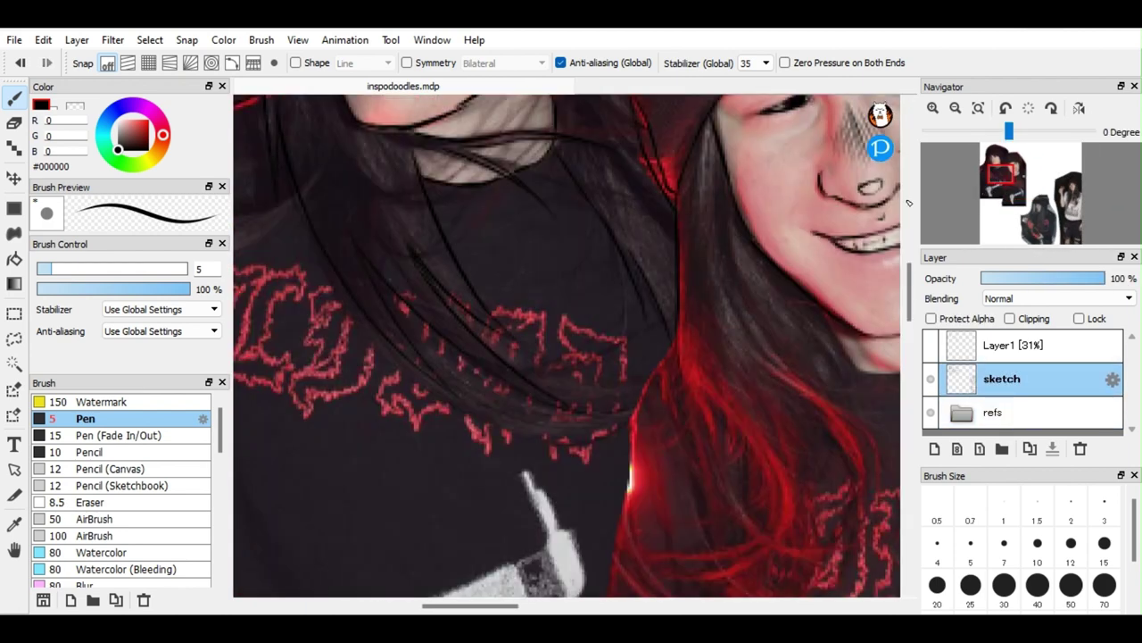
Step: Trace the long curved hair strands sweeping across the first figure's chest with the size 5 Pen
{"action": "key", "text": "e"}
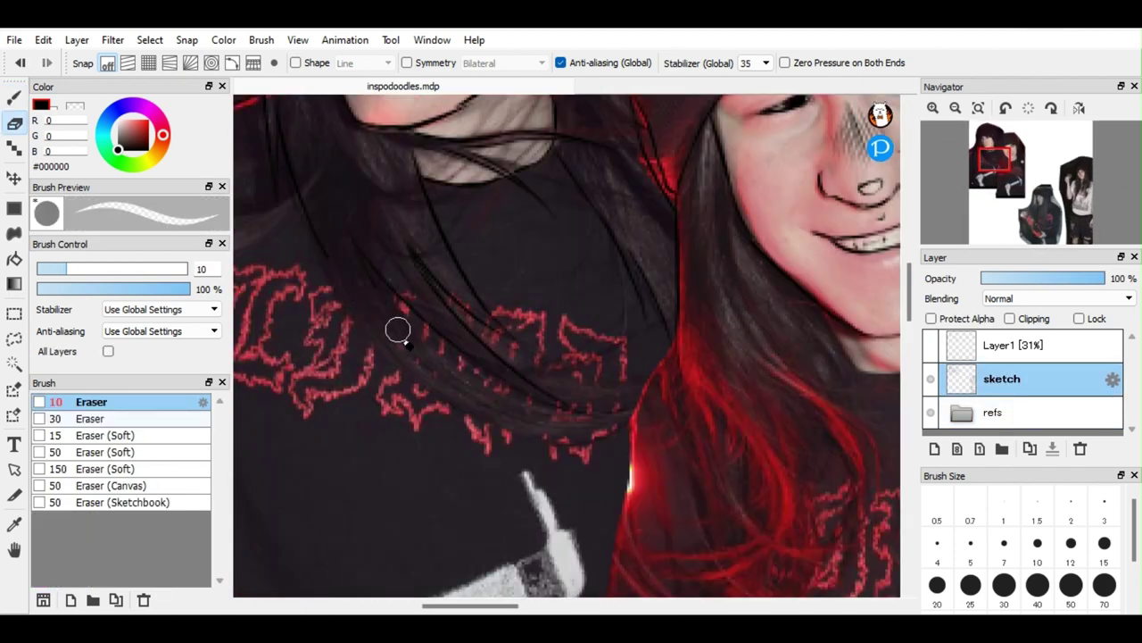
{"action": "key", "text": "b"}
{"action": "key", "text": "e"}
{"action": "key", "text": "b"}
{"action": "key", "text": "e"}
{"action": "key", "text": "b"}
{"action": "mouse_move", "coordinate": [325, 255]}
{"action": "left_mouse_down"}
{"action": "mouse_move", "coordinate": [372, 331]}
{"action": "mouse_move", "coordinate": [615, 413]}
{"action": "left_mouse_up"}
{"action": "mouse_move", "coordinate": [366, 262]}
{"action": "left_mouse_down"}
{"action": "mouse_move", "coordinate": [530, 401]}
{"action": "mouse_move", "coordinate": [618, 416]}
{"action": "left_mouse_up"}
{"action": "mouse_move", "coordinate": [401, 264]}
{"action": "left_mouse_down"}
{"action": "mouse_move", "coordinate": [561, 416]}
{"action": "mouse_move", "coordinate": [637, 410]}
{"action": "left_mouse_up"}
{"action": "key", "text": "ctrl+z"}
{"action": "left_click_drag", "start_coordinate": [503, 401], "coordinate": [632, 414]}
{"action": "key", "text": "e"}
{"action": "key", "text": "b"}
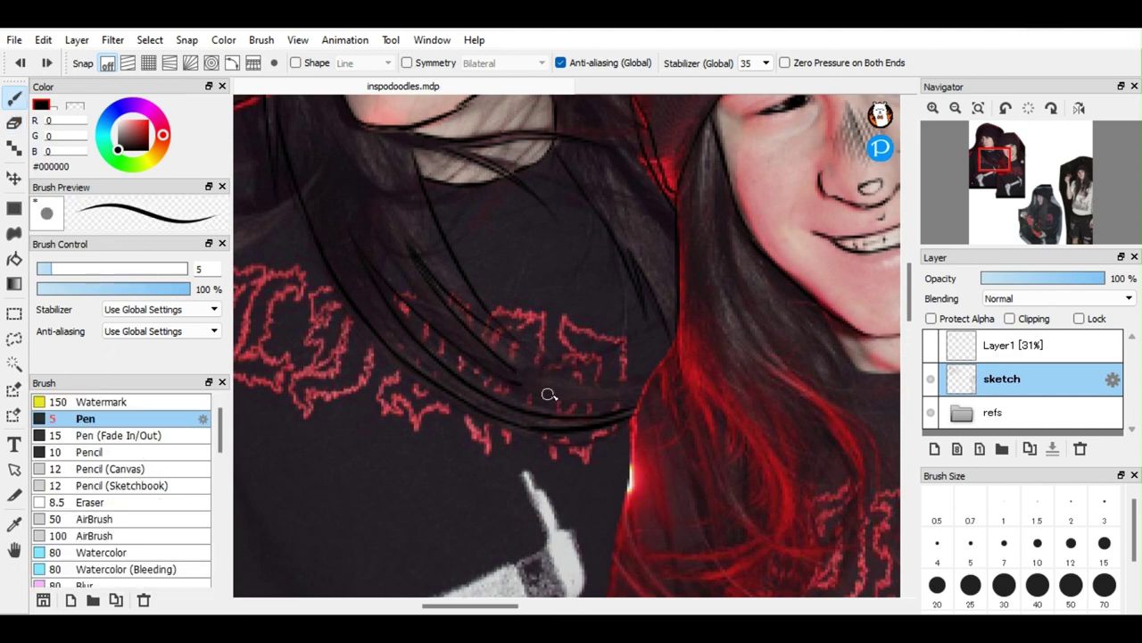
Step: Add finer inner strands to the first figure's hair, checking the line art with the reference photos hidden
{"action": "left_click_drag", "start_coordinate": [503, 384], "coordinate": [650, 390]}
{"action": "key", "text": "h"}
{"action": "key", "text": "e"}
{"action": "key", "text": "b"}
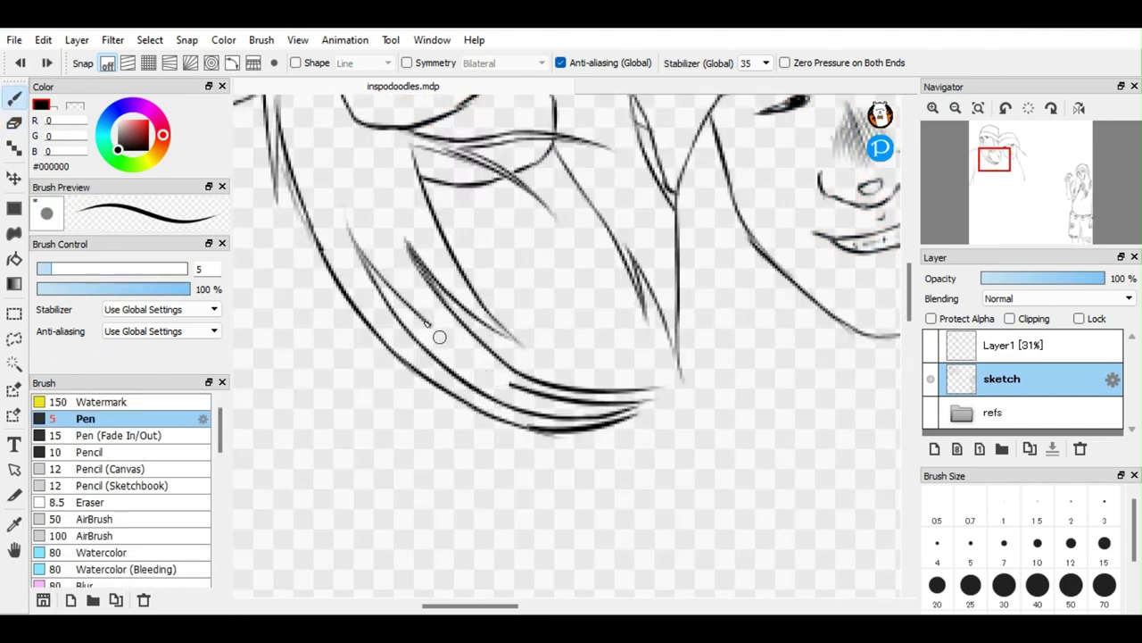
Step: Trace the curled red ends of the smiling figure's long hair with overlapping curved strands
{"action": "key", "text": "h"}
{"action": "left_click", "coordinate": [1025, 174]}
{"action": "scroll", "coordinate": [595, 283], "scroll_direction": "down", "scroll_amount": 2}
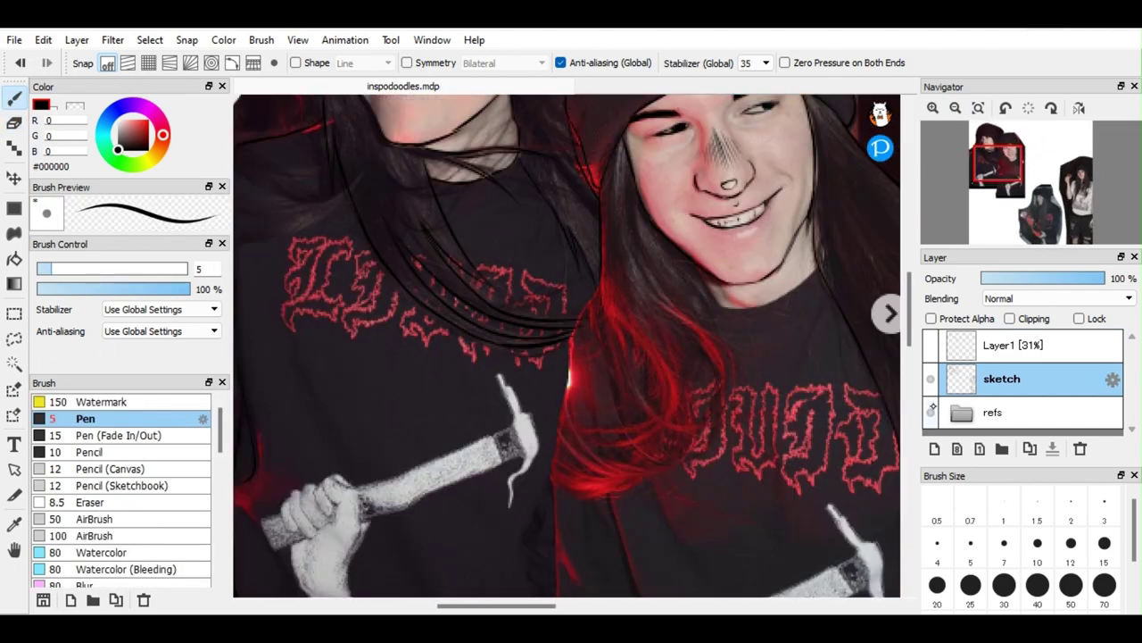
{"action": "scroll", "coordinate": [594, 283], "scroll_direction": "up", "scroll_amount": 2}
{"action": "mouse_move", "coordinate": [621, 269]}
{"action": "left_mouse_down"}
{"action": "mouse_move", "coordinate": [661, 402]}
{"action": "mouse_move", "coordinate": [700, 431]}
{"action": "left_mouse_up"}
{"action": "mouse_move", "coordinate": [788, 312]}
{"action": "left_mouse_down"}
{"action": "mouse_move", "coordinate": [793, 426]}
{"action": "mouse_move", "coordinate": [807, 331]}
{"action": "mouse_move", "coordinate": [774, 345]}
{"action": "mouse_move", "coordinate": [806, 442]}
{"action": "mouse_move", "coordinate": [764, 347]}
{"action": "mouse_move", "coordinate": [693, 375]}
{"action": "left_mouse_up"}
{"action": "left_click_drag", "start_coordinate": [805, 419], "coordinate": [756, 468]}
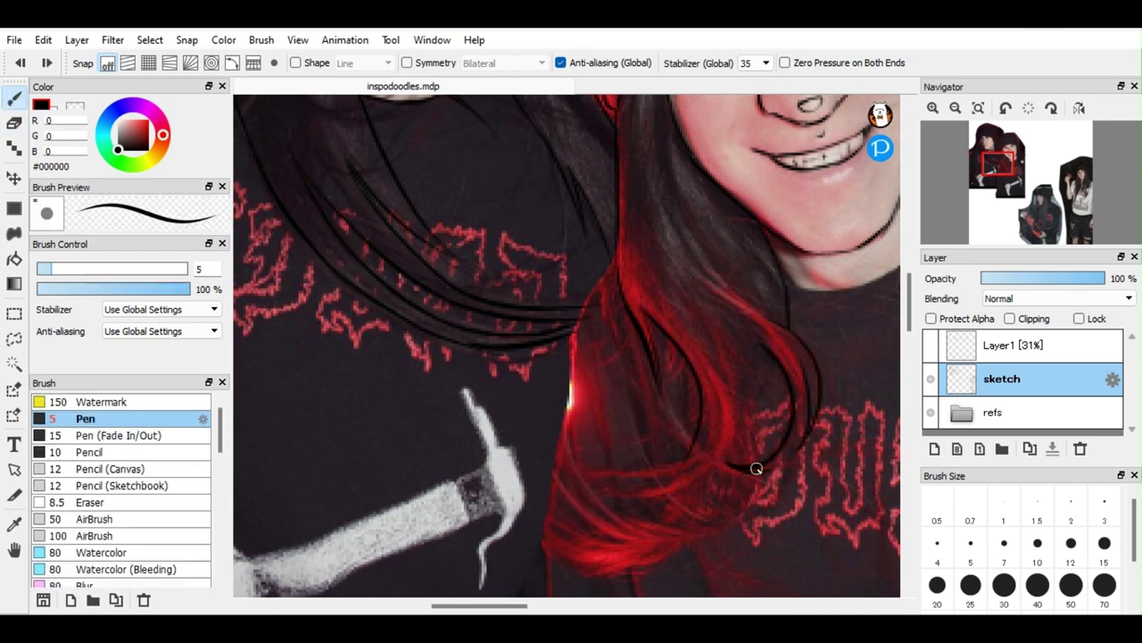
{"action": "mouse_move", "coordinate": [732, 323]}
{"action": "left_mouse_down"}
{"action": "mouse_move", "coordinate": [586, 489]}
{"action": "mouse_move", "coordinate": [775, 469]}
{"action": "mouse_move", "coordinate": [548, 526]}
{"action": "left_mouse_up"}
{"action": "left_click_drag", "start_coordinate": [561, 427], "coordinate": [681, 492]}
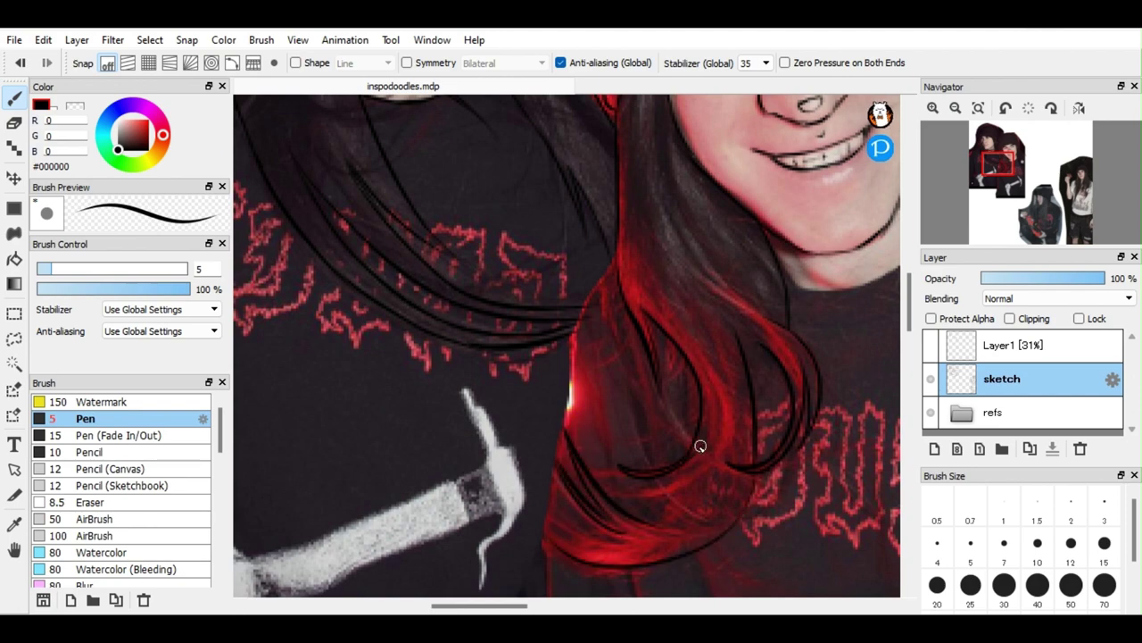
{"action": "left_click_drag", "start_coordinate": [701, 445], "coordinate": [549, 542]}
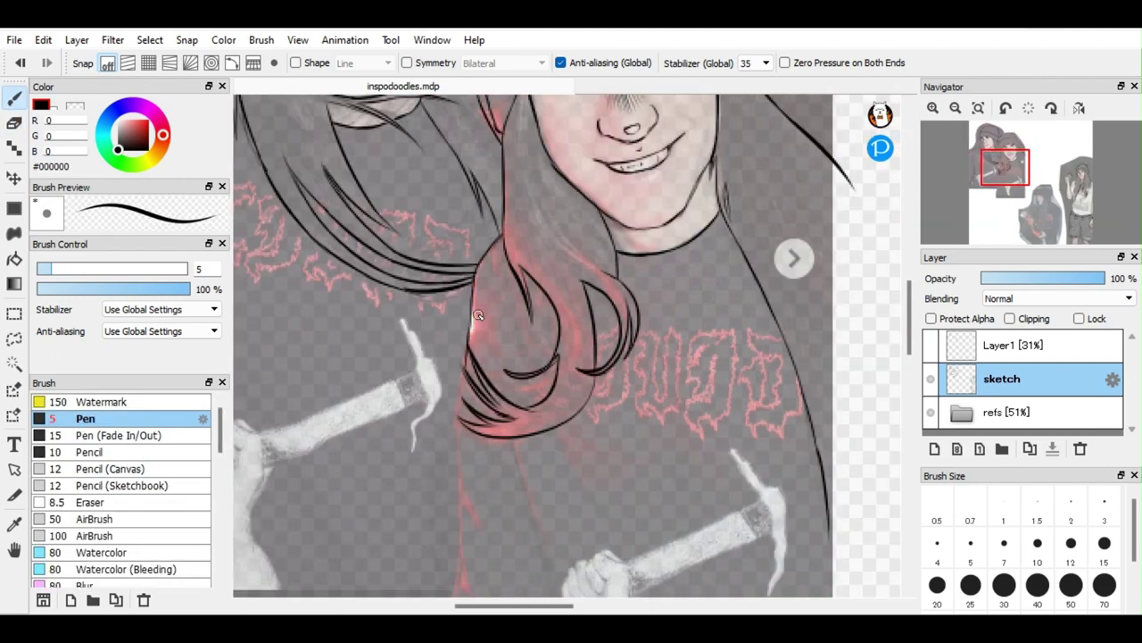
Step: Trace the side of the smiling figure's shirt below the hair and tidy the hair lines with the size 5 Eraser
{"action": "left_click_drag", "start_coordinate": [479, 315], "coordinate": [457, 447]}
{"action": "key", "text": "e"}
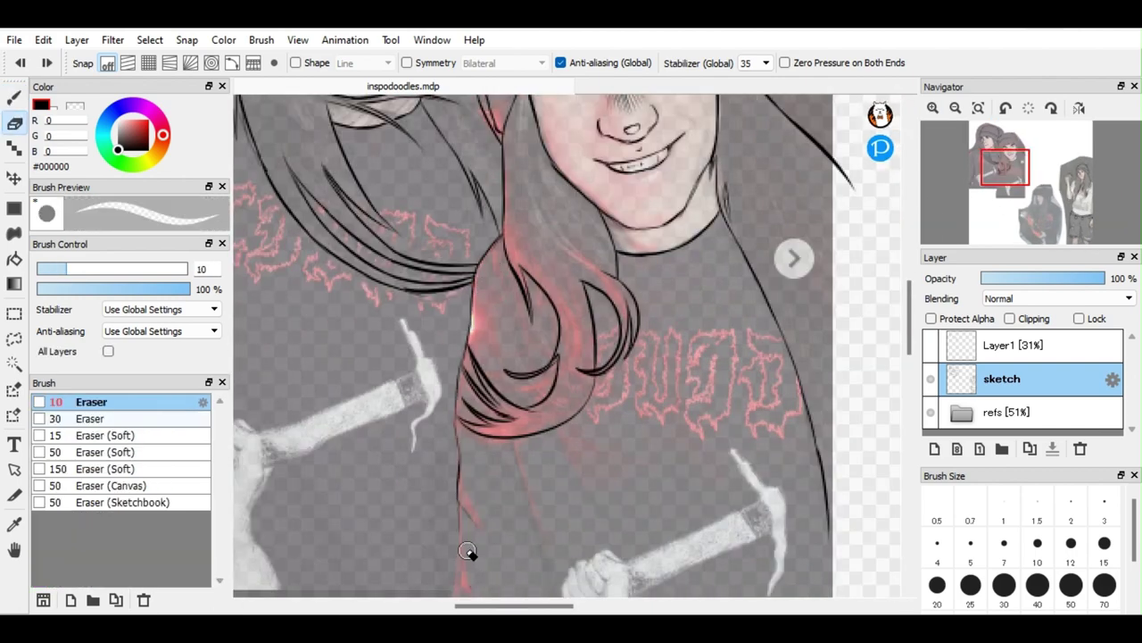
{"action": "key", "text": "b"}
{"action": "left_click_drag", "start_coordinate": [458, 540], "coordinate": [460, 569]}
{"action": "key", "text": "e"}
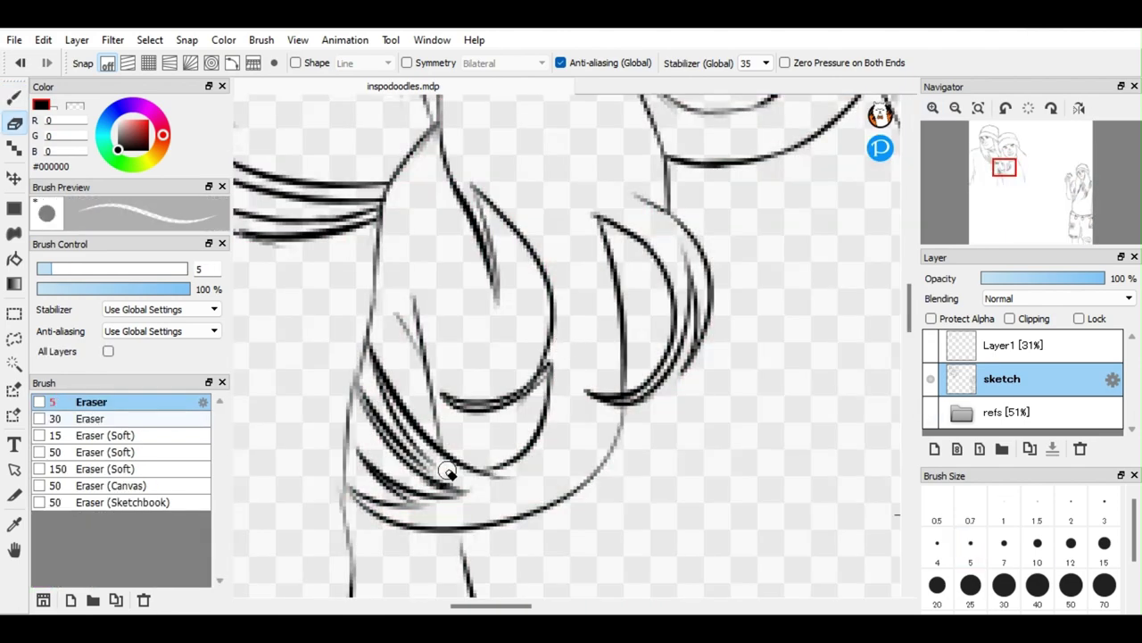
Step: Extend the smiling figure's shirt edge down to the photo's lower end and draw the long inner fold
{"action": "key", "text": "b"}
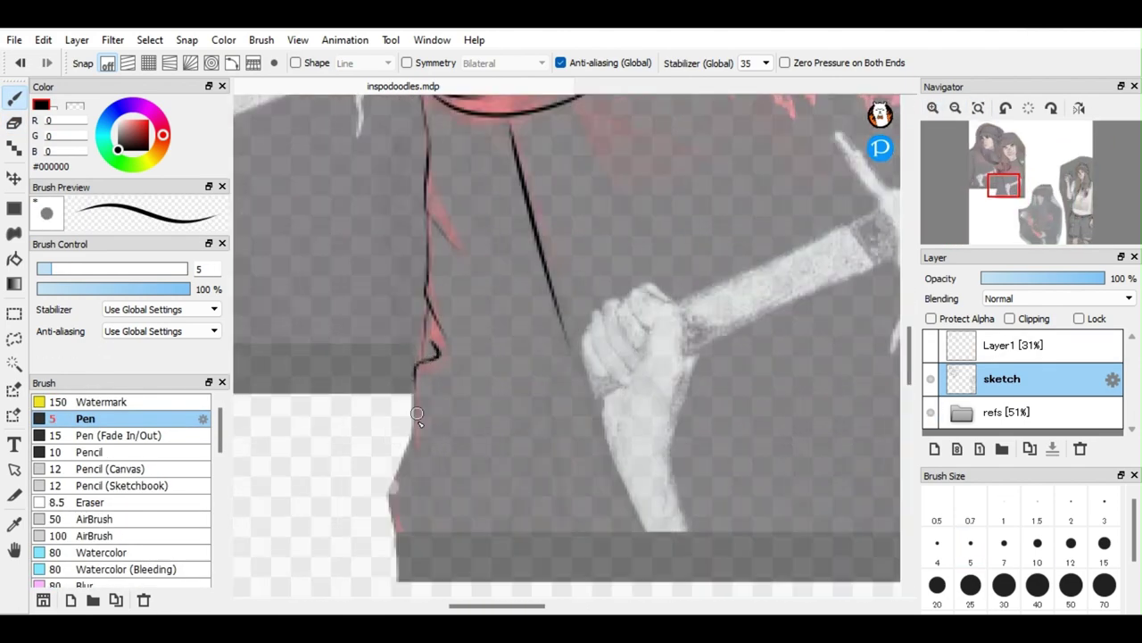
{"action": "left_click_drag", "start_coordinate": [417, 383], "coordinate": [397, 535]}
{"action": "key", "text": "ctrl+z"}
{"action": "left_click_drag", "start_coordinate": [426, 335], "coordinate": [398, 536]}
{"action": "left_click_drag", "start_coordinate": [560, 375], "coordinate": [560, 494]}
{"action": "key", "text": "ctrl+z"}
{"action": "left_click_drag", "start_coordinate": [562, 317], "coordinate": [574, 540]}
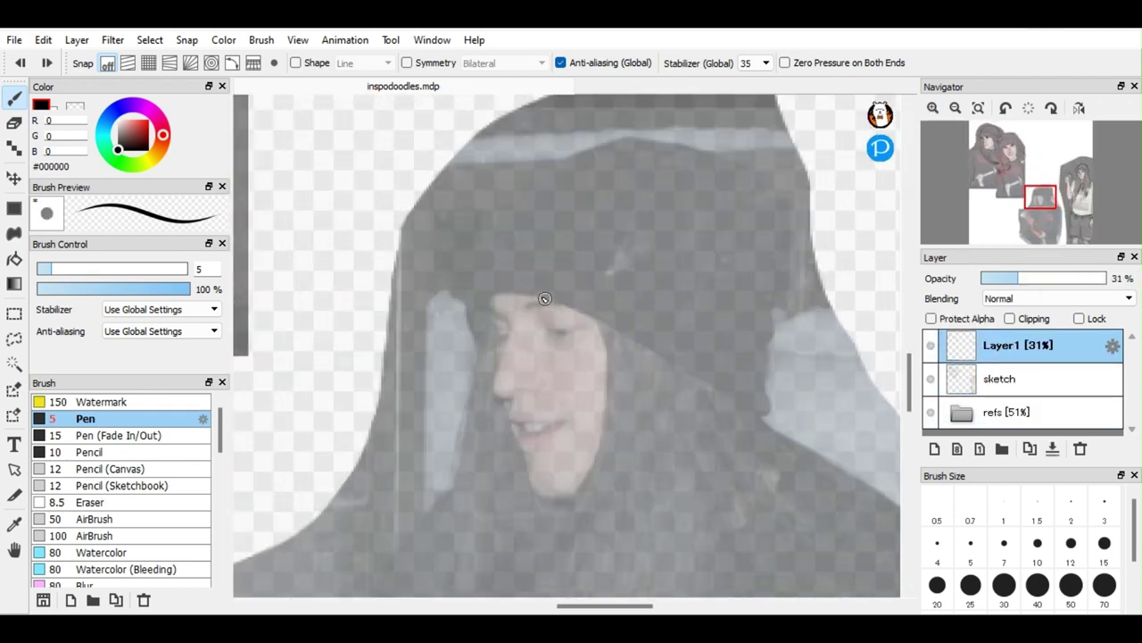
Step: On the sketch layer, trace the third beanie figure's face profile, eyebrow, nose and chin
{"action": "left_click_drag", "start_coordinate": [507, 297], "coordinate": [555, 498]}
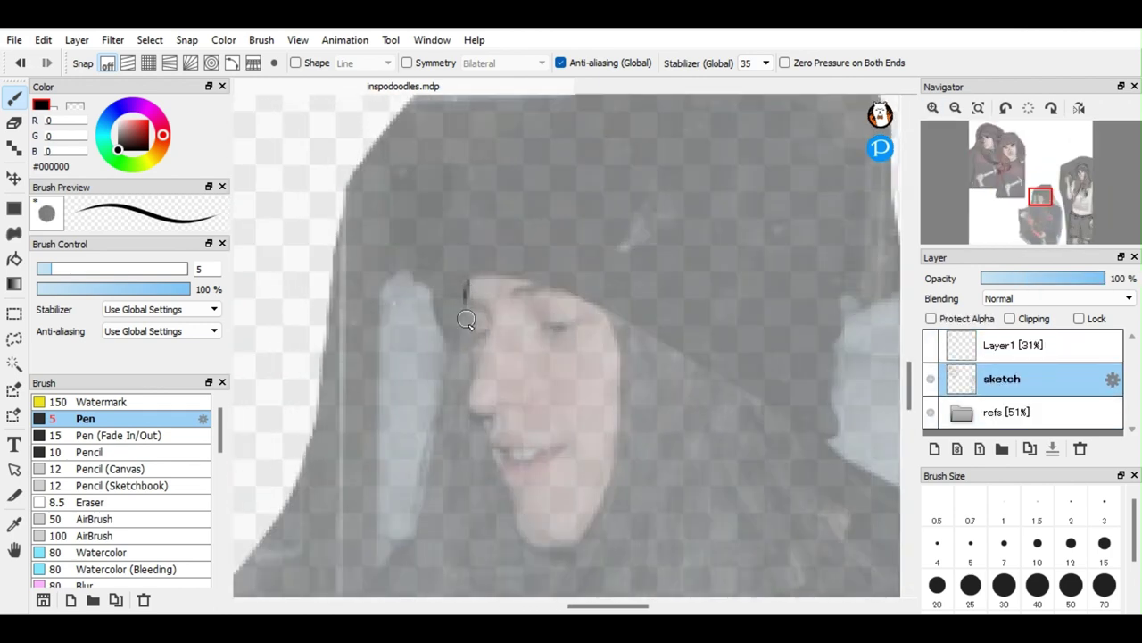
{"action": "mouse_move", "coordinate": [501, 363]}
{"action": "left_mouse_down"}
{"action": "mouse_move", "coordinate": [474, 395]}
{"action": "mouse_move", "coordinate": [497, 319]}
{"action": "left_mouse_up"}
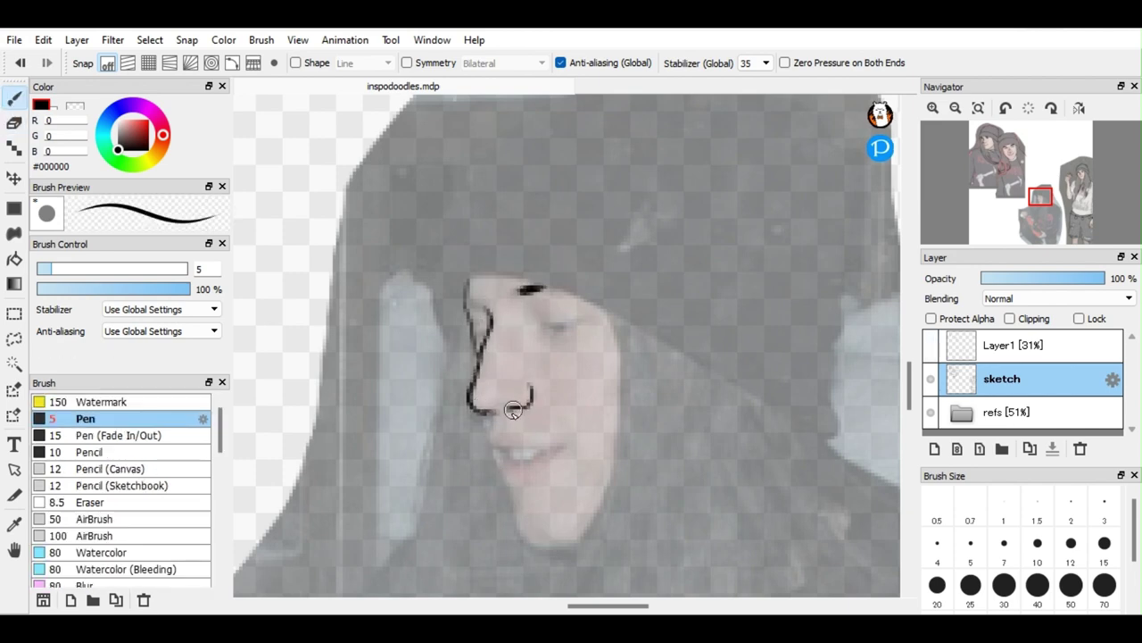
{"action": "mouse_move", "coordinate": [483, 414]}
{"action": "left_mouse_down"}
{"action": "mouse_move", "coordinate": [527, 543]}
{"action": "mouse_move", "coordinate": [589, 541]}
{"action": "left_mouse_up"}
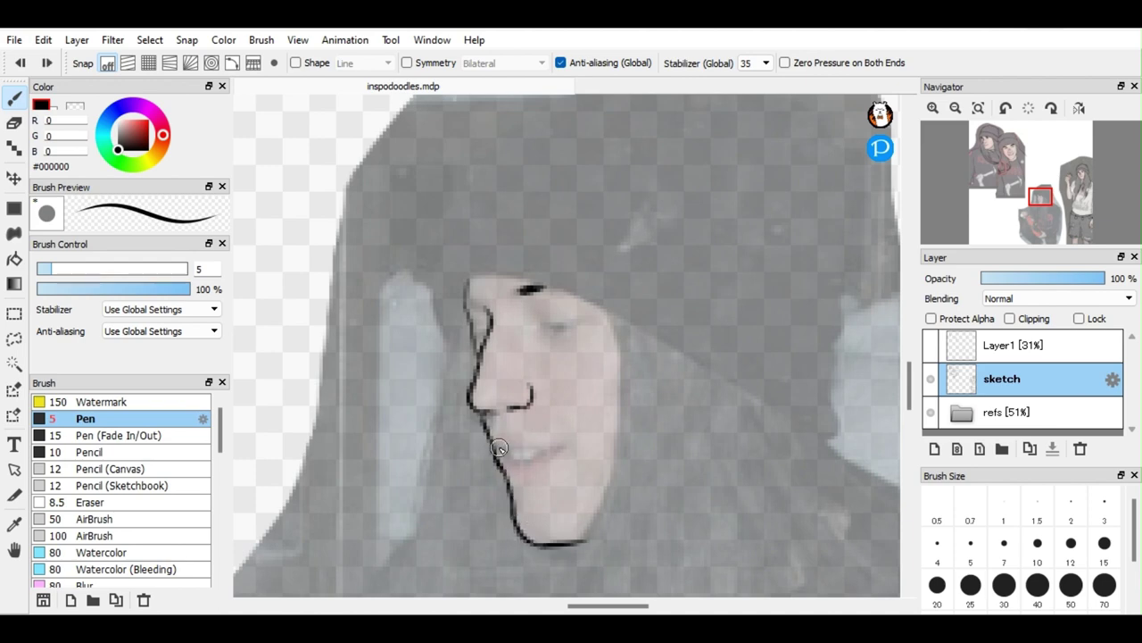
Step: Draw the third figure's lowered eye and open mouth, and hatch the bridge of the nose
{"action": "key", "text": "ctrl+plus"}
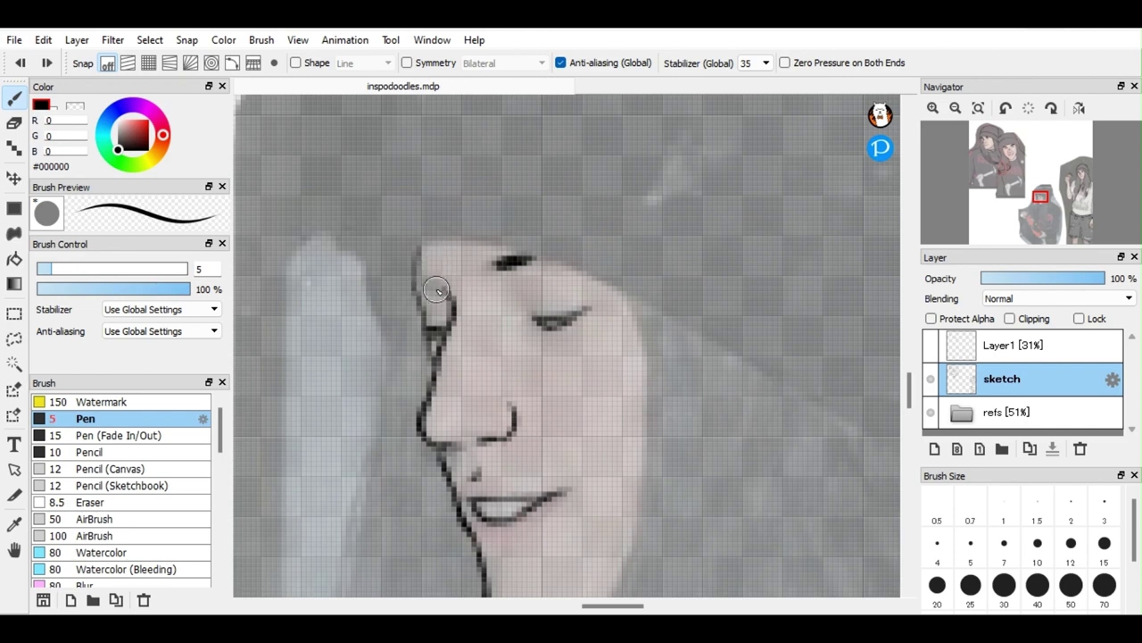
{"action": "scroll", "coordinate": [1037, 207], "scroll_direction": "down", "scroll_amount": 2}
{"action": "left_click_drag", "start_coordinate": [529, 389], "coordinate": [539, 407]}
{"action": "left_click_drag", "start_coordinate": [541, 337], "coordinate": [555, 356]}
{"action": "mouse_move", "coordinate": [537, 335]}
{"action": "left_mouse_down"}
{"action": "mouse_move", "coordinate": [571, 378]}
{"action": "mouse_move", "coordinate": [594, 375]}
{"action": "left_mouse_up"}
{"action": "mouse_move", "coordinate": [536, 325]}
{"action": "left_mouse_down"}
{"action": "mouse_move", "coordinate": [559, 393]}
{"action": "mouse_move", "coordinate": [579, 380]}
{"action": "left_mouse_up"}
Step: Undo and redo the last nose strokes on the third figure to compare the drawing
{"action": "key", "text": "ctrl+z"}
{"action": "key", "text": "ctrl+z"}
{"action": "key", "text": "ctrl+z"}
{"action": "key", "text": "ctrl+z"}
{"action": "key", "text": "ctrl+z"}
{"action": "key", "text": "ctrl+y"}
{"action": "key", "text": "ctrl+y"}
{"action": "key", "text": "ctrl+y"}
{"action": "key", "text": "ctrl+y"}
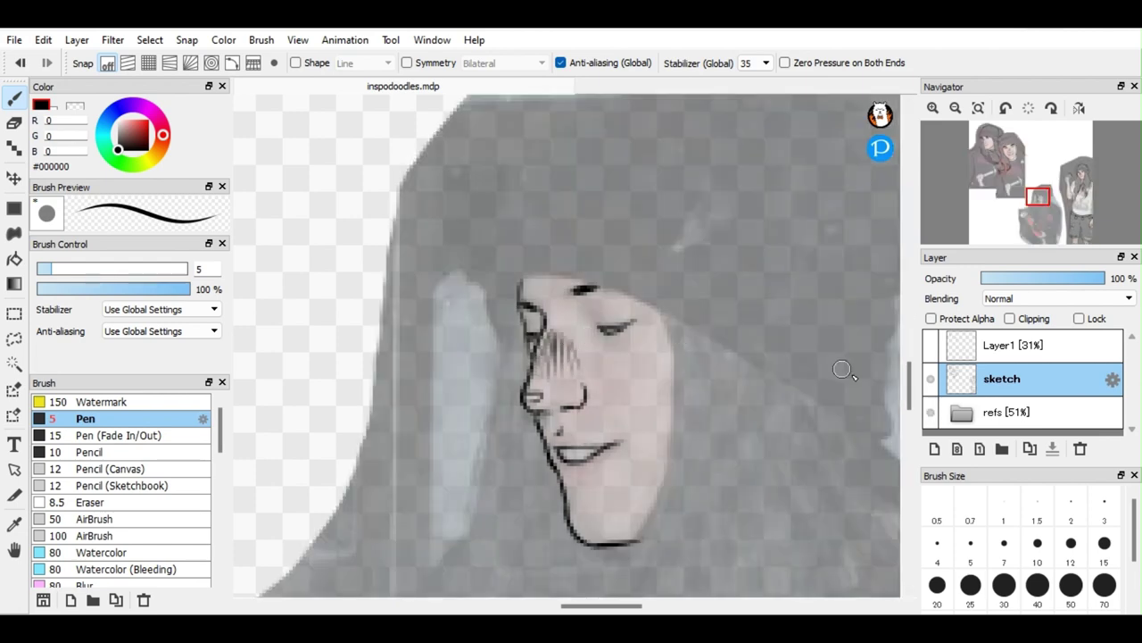
Step: Trace the third figure's cheek, the beanie's lower edge over the forehead and its short front side
{"action": "left_click_drag", "start_coordinate": [659, 305], "coordinate": [671, 384]}
{"action": "left_click_drag", "start_coordinate": [486, 298], "coordinate": [501, 348]}
{"action": "left_click_drag", "start_coordinate": [516, 266], "coordinate": [487, 330]}
{"action": "left_click_drag", "start_coordinate": [519, 273], "coordinate": [660, 312]}
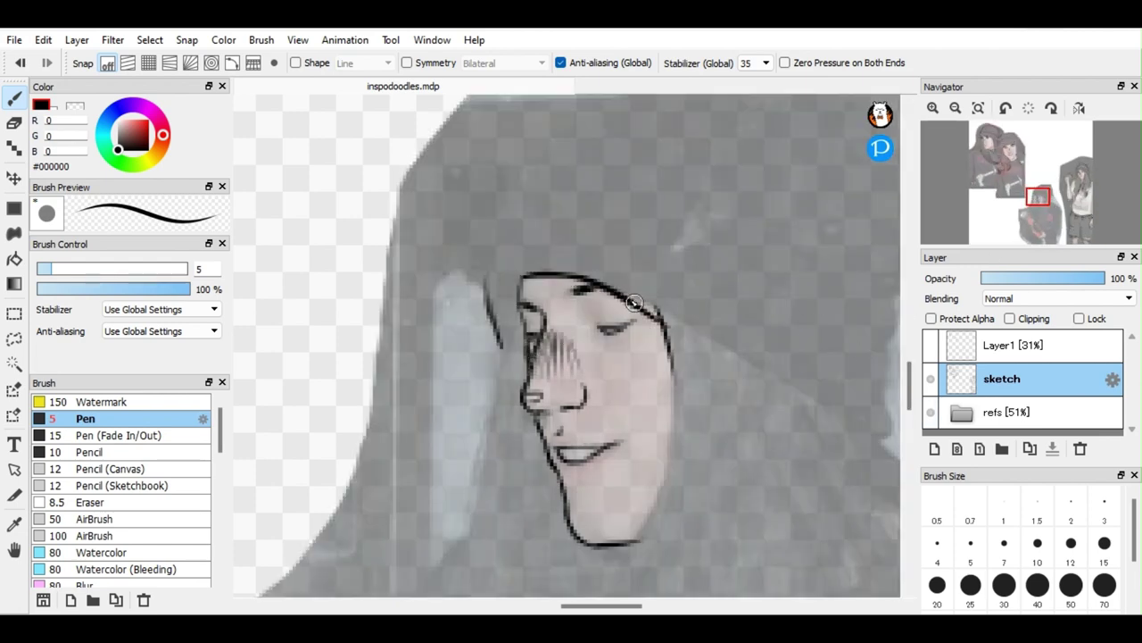
{"action": "key", "text": "ctrl+z"}
{"action": "key", "text": "ctrl+y"}
Step: Set the refs folder's opacity to 100% and trace the third figure's beanie fold line and brim on the sketch layer
{"action": "left_click", "coordinate": [1006, 411]}
{"action": "left_click_drag", "start_coordinate": [1043, 278], "coordinate": [1105, 279]}
{"action": "left_click", "coordinate": [1001, 378]}
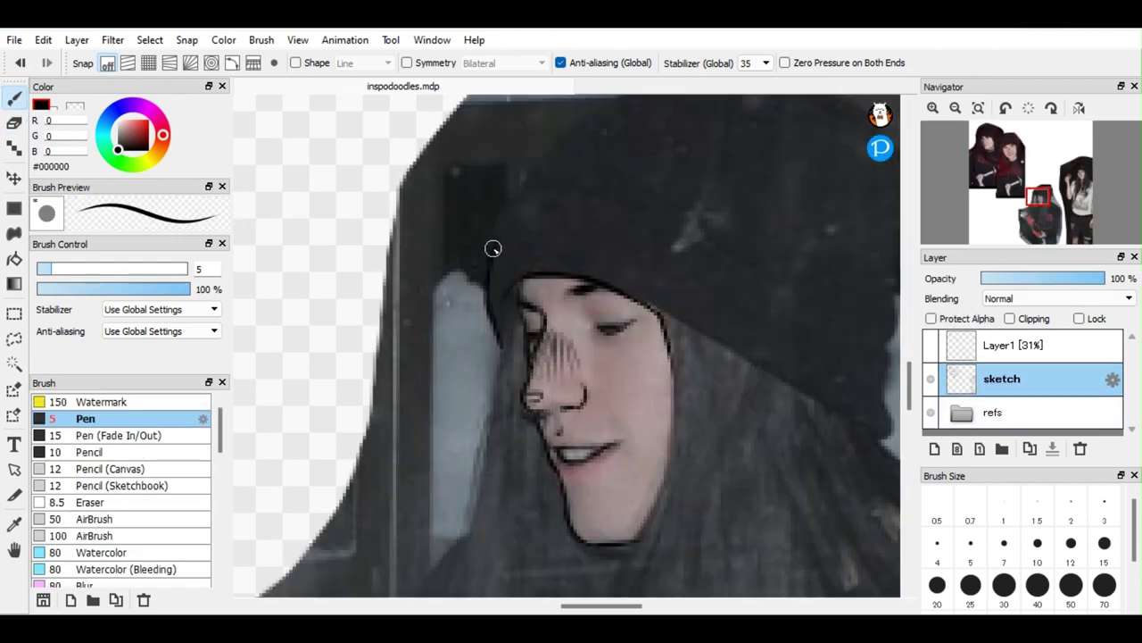
{"action": "left_click_drag", "start_coordinate": [493, 243], "coordinate": [723, 268]}
{"action": "scroll", "coordinate": [723, 303], "scroll_direction": "down", "scroll_amount": 1}
{"action": "left_click_drag", "start_coordinate": [714, 330], "coordinate": [804, 390]}
Step: Trace the rounded crown and back edge of the third figure's beanie, undoing the last stroke
{"action": "key", "text": "e"}
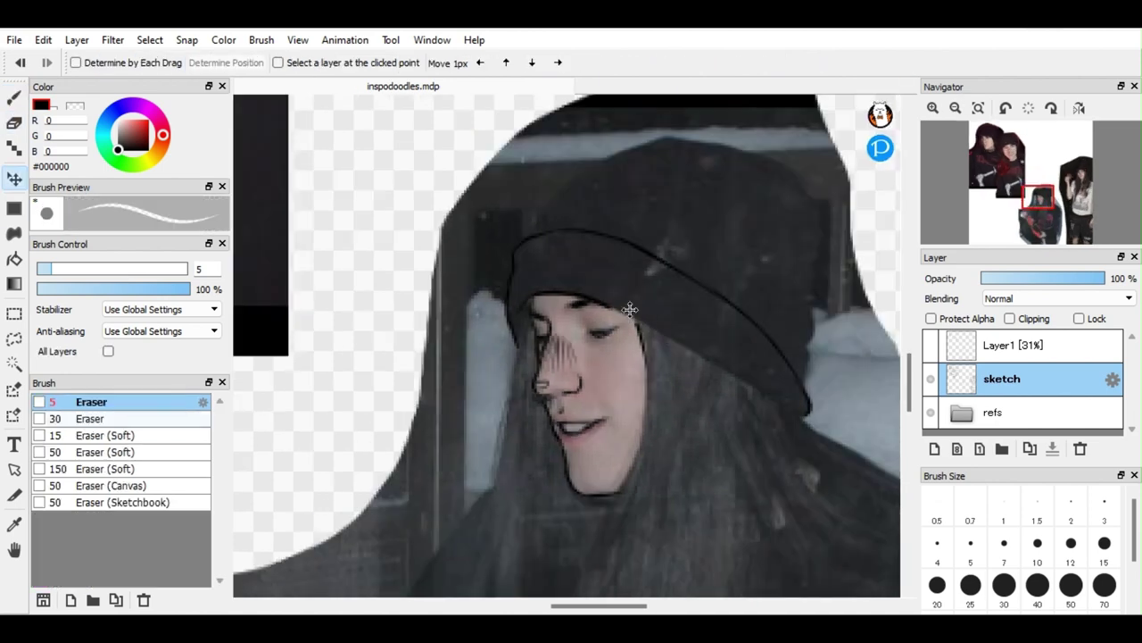
{"action": "key", "text": "b"}
{"action": "mouse_move", "coordinate": [522, 237]}
{"action": "left_mouse_down"}
{"action": "mouse_move", "coordinate": [587, 172]}
{"action": "mouse_move", "coordinate": [681, 143]}
{"action": "mouse_move", "coordinate": [773, 155]}
{"action": "mouse_move", "coordinate": [810, 191]}
{"action": "left_mouse_up"}
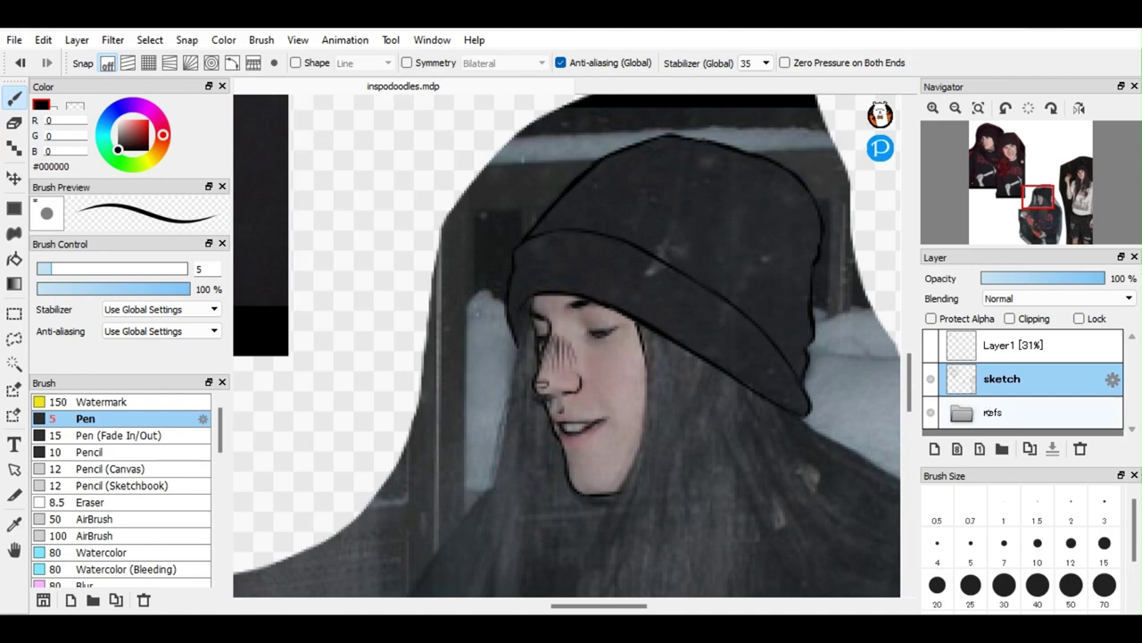
{"action": "key", "text": "ctrl+z"}
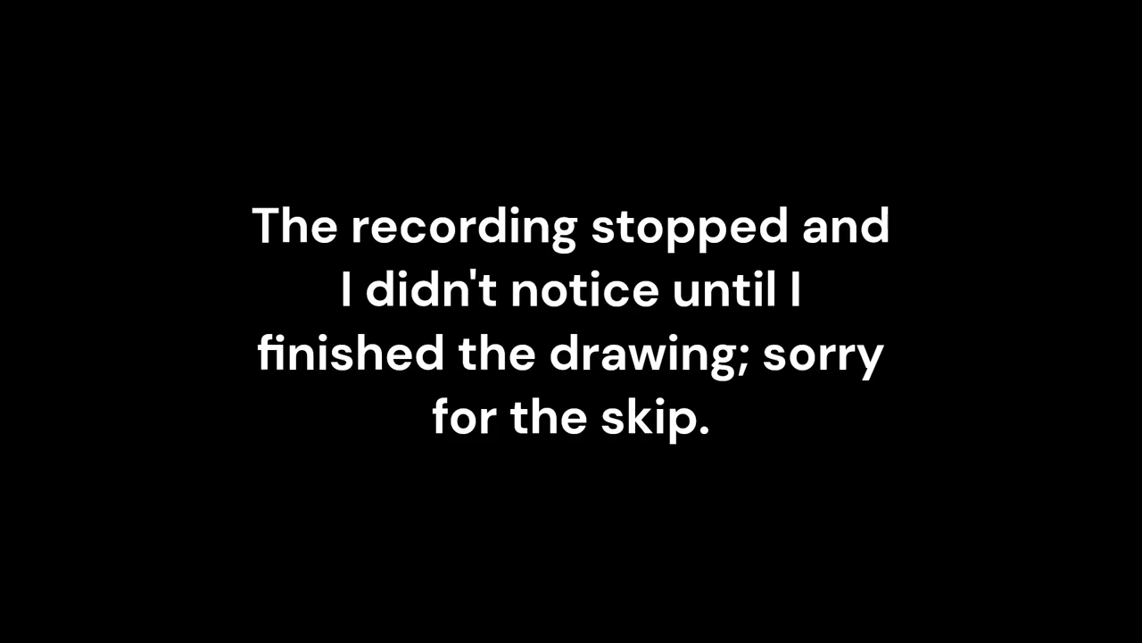